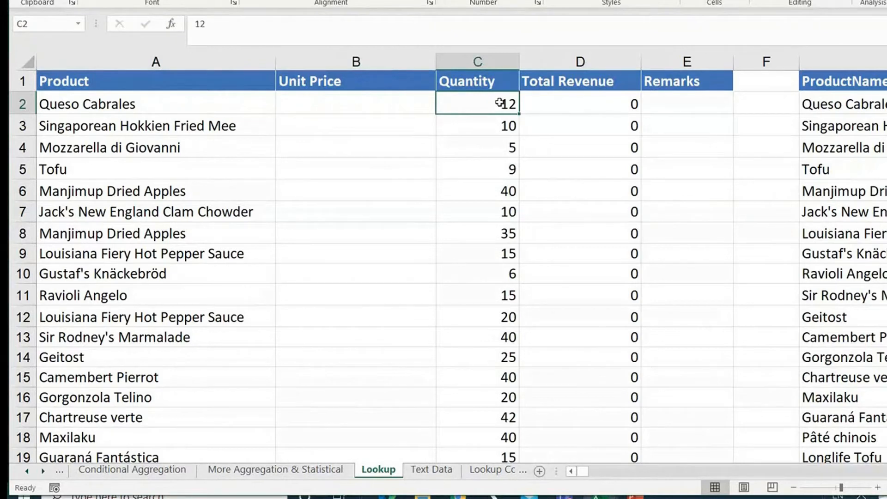
Inspect the Total Revenue formula in D2 without changing it.
left_click(492, 131)
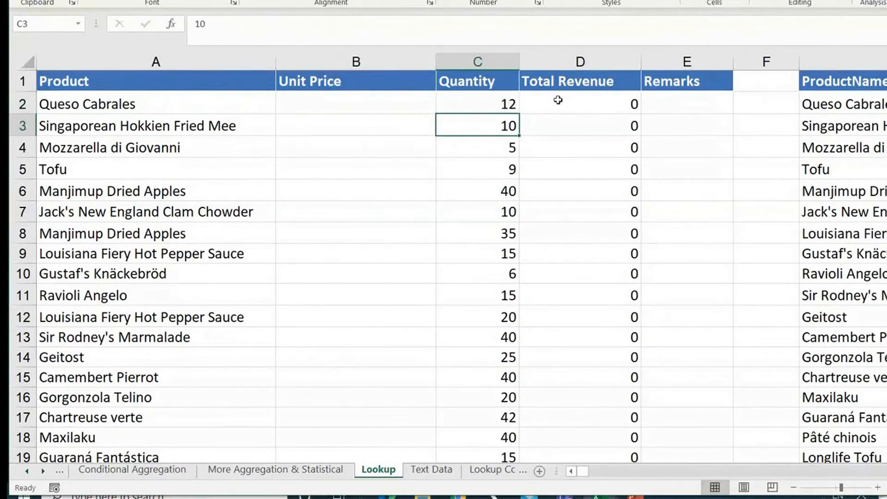
double_click(559, 99)
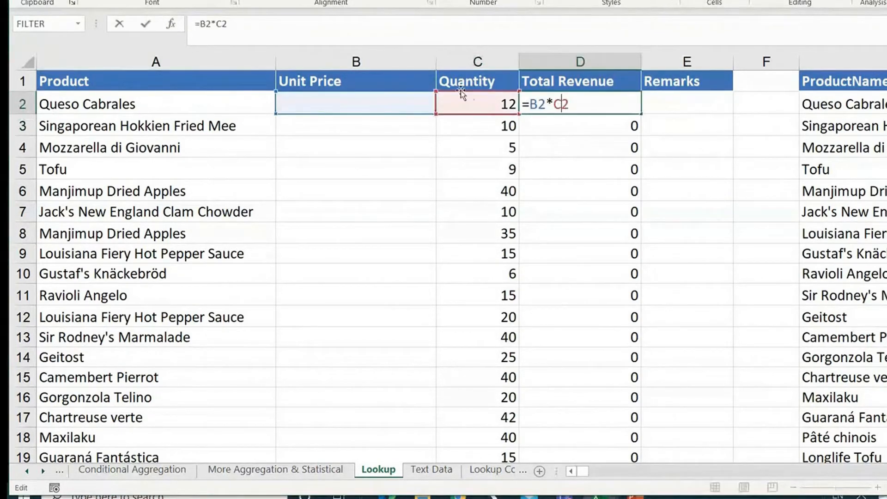
key("Escape")
Enter a trial unit price of 40 in B2 to test the revenue calculation, and undo the entry.
left_click(365, 99)
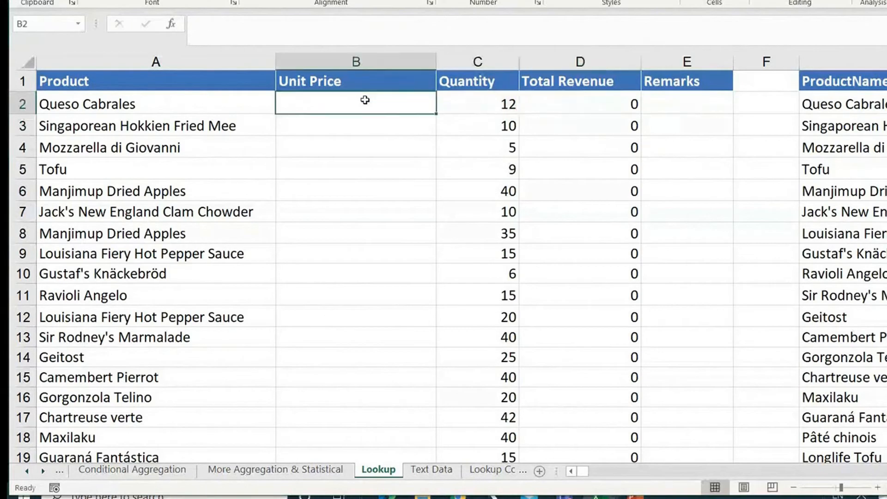
type("40")
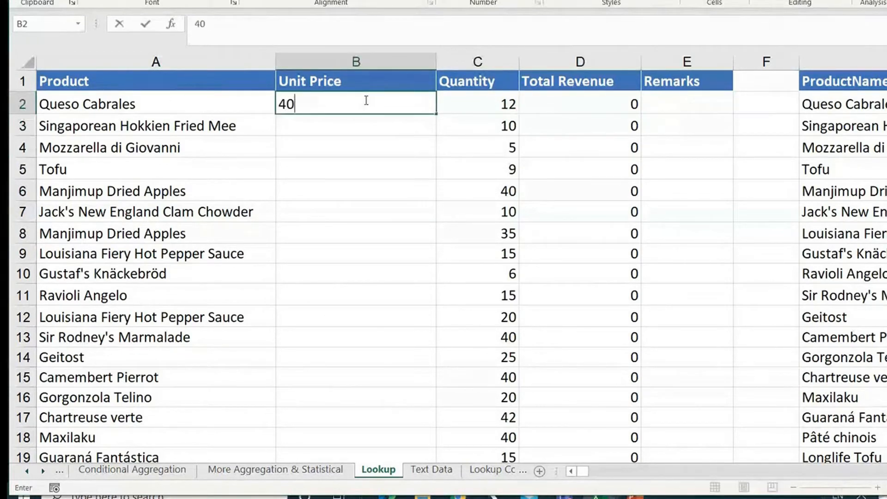
key("Return")
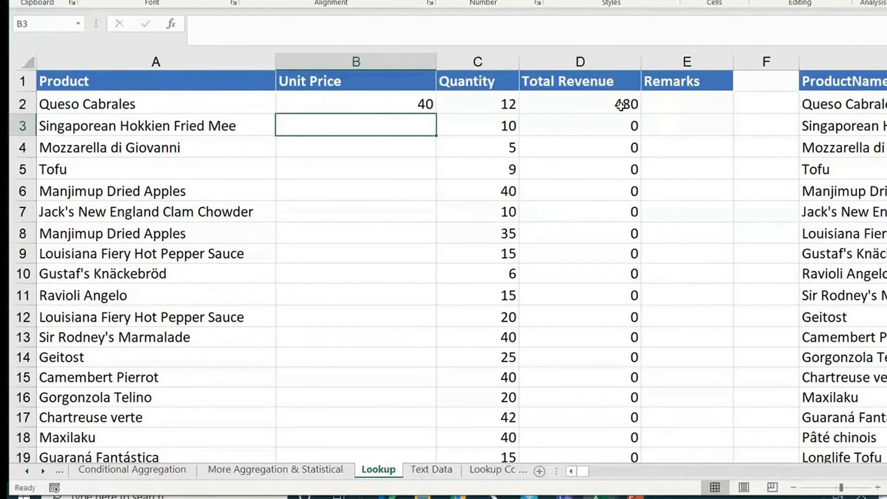
key("ctrl+z")
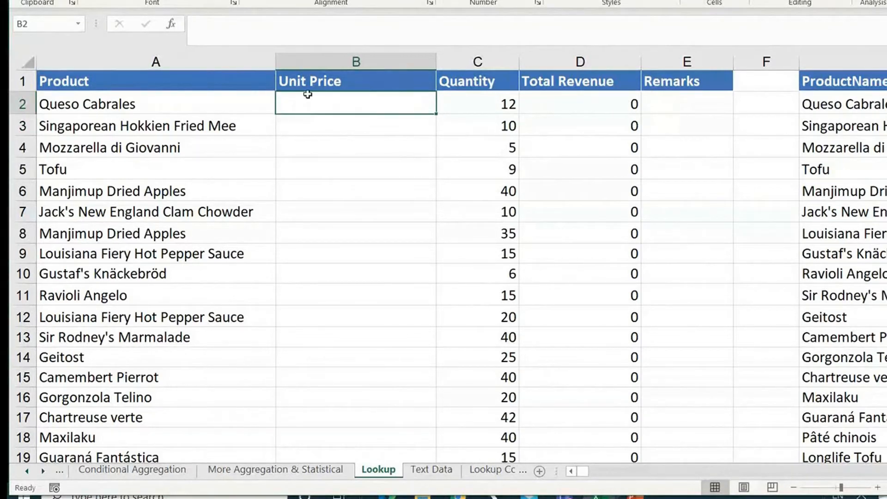
Highlight the first rows of the ProductName and Unit Price reference table, G1:H19.
scroll(541, 151, "right", 2)
scroll(541, 151, "down", 3)
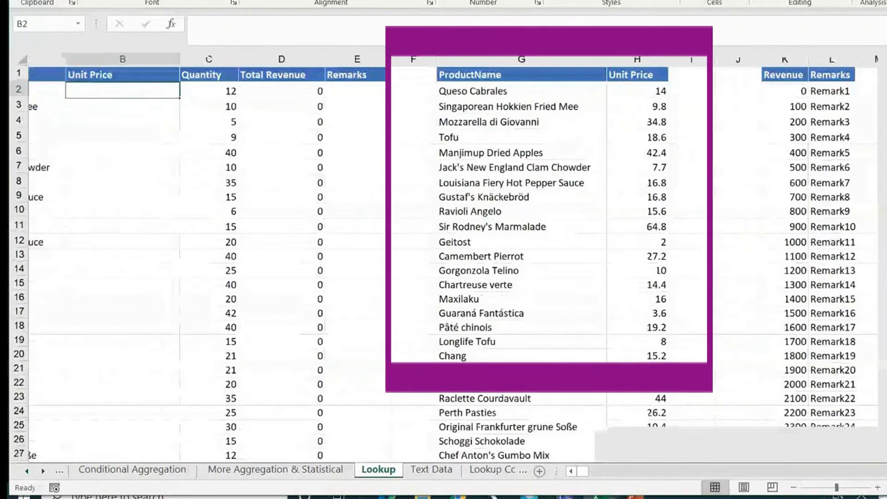
left_click_drag(499, 68, 598, 339)
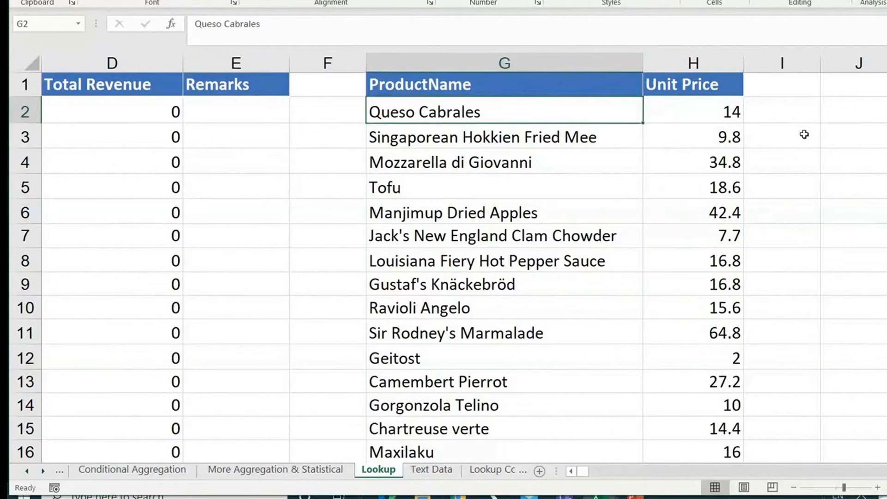
Move along row 2 to examine the order columns, the product price list and the revenue list in column K.
key("Left")
key("Left")
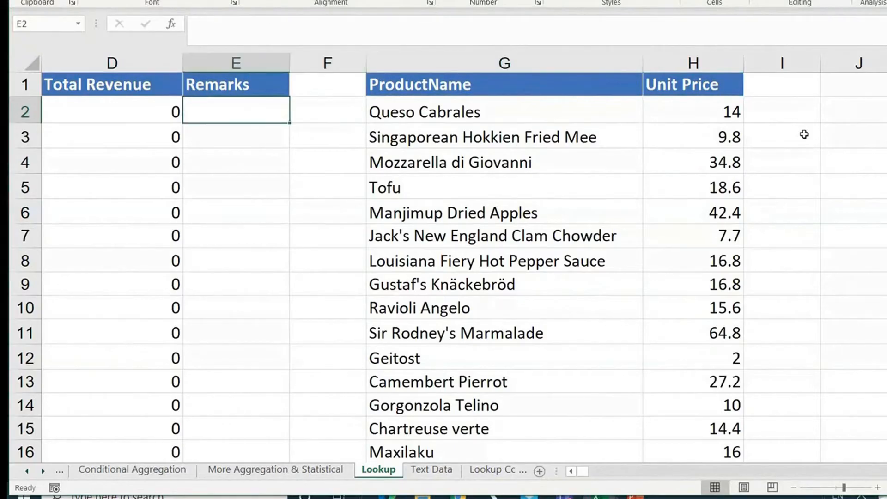
key("Left")
key("Left")
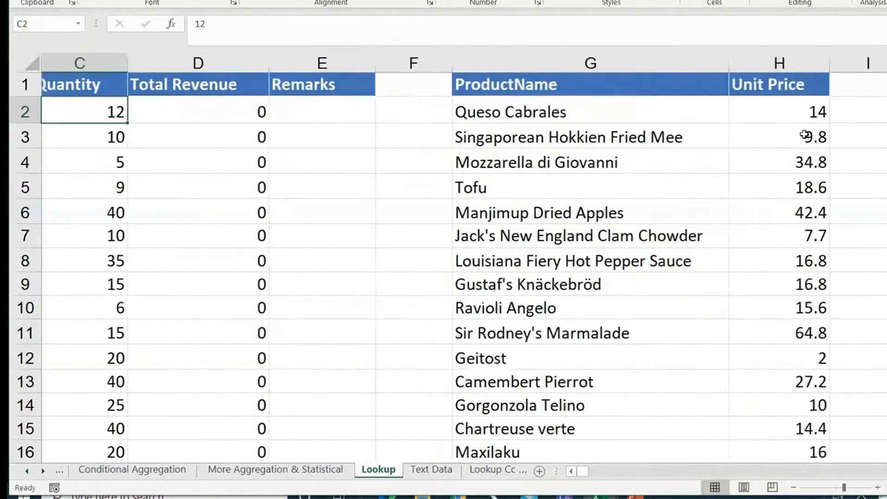
key("Right")
key("Right")
key("Right")
key("Right")
key("Right")
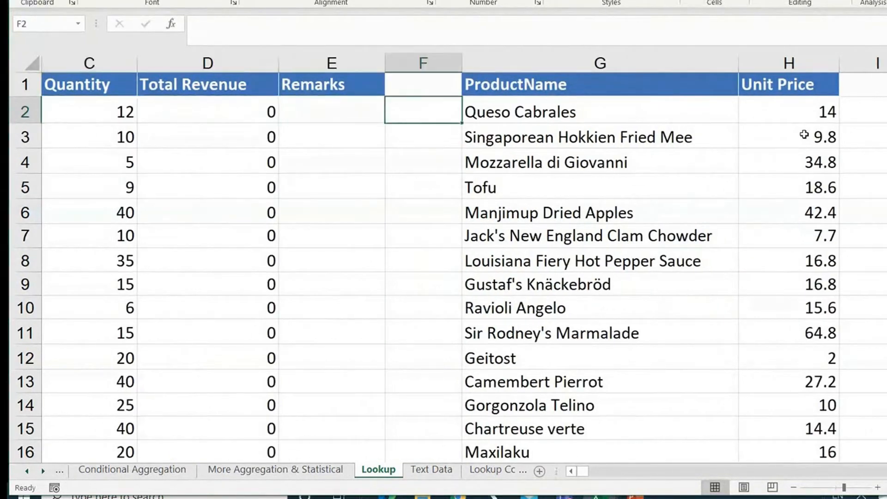
key("Left")
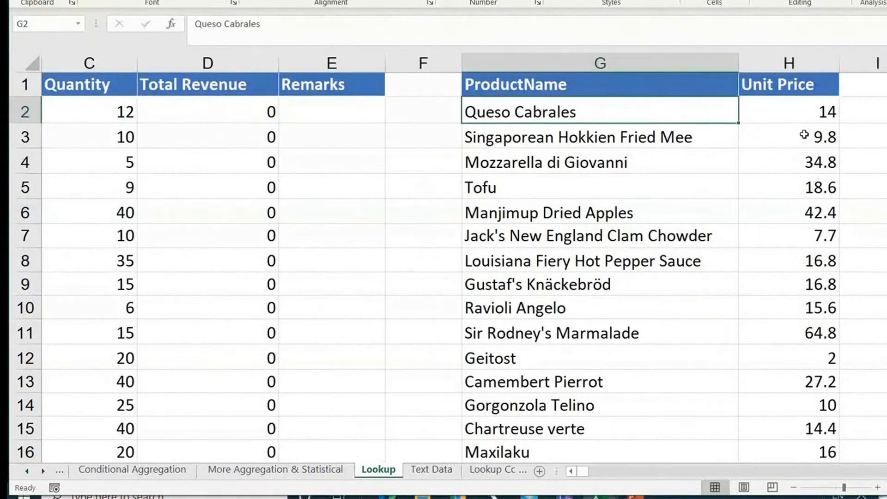
key("Left")
key("Left")
key("Left")
key("Left")
key("Left")
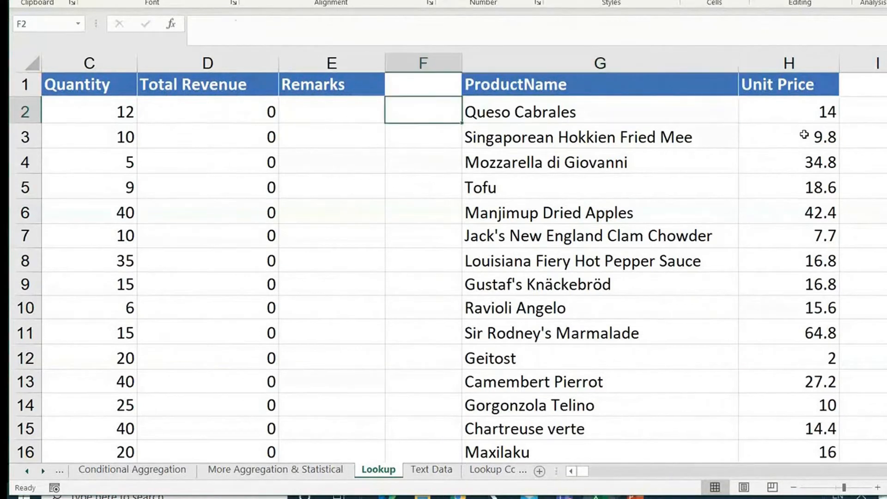
key("Right")
key("Right")
key("Right")
key("Right")
key("Right")
key("Right")
key("Right")
key("Right")
key("Right")
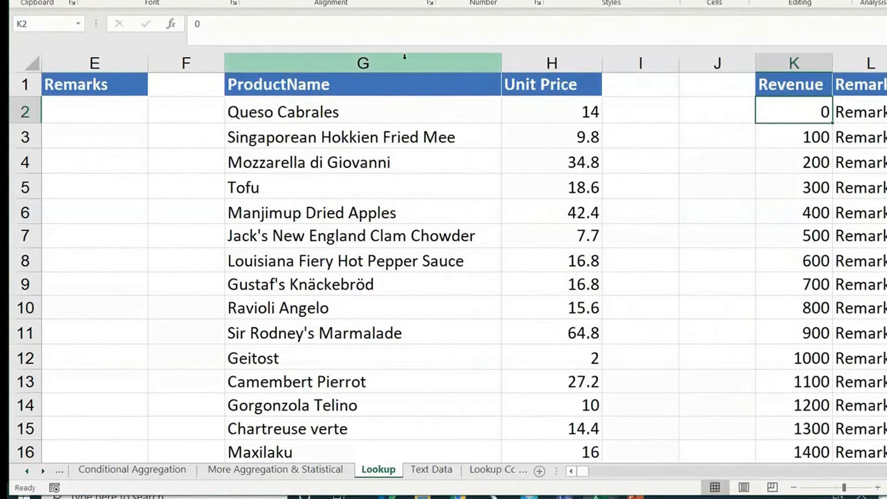
Select the whole ProductName and Unit Price reference table, G1:H78, to review its extent, and return to the sheet's start.
left_click_drag(397, 57, 523, 57)
left_click_drag(406, 59, 509, 61)
left_click(430, 79)
left_click_drag(430, 79, 574, 462)
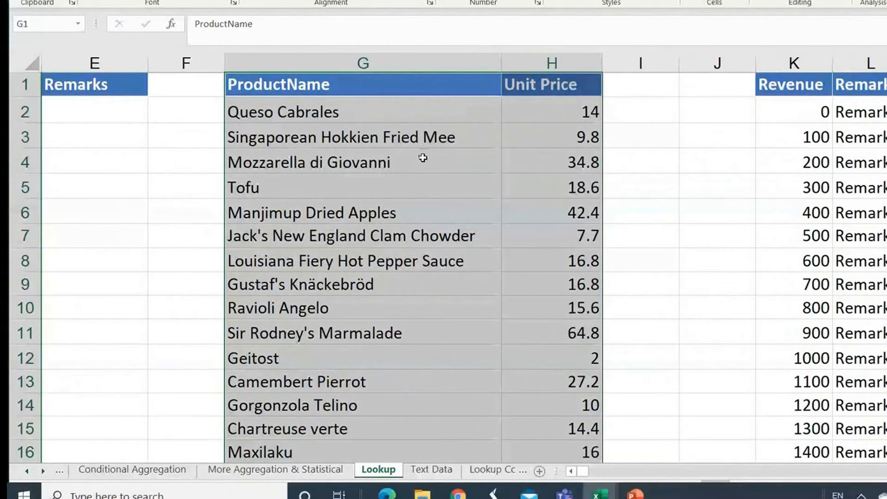
key("ctrl+shift+Down")
scroll(513, 234, "down", 3)
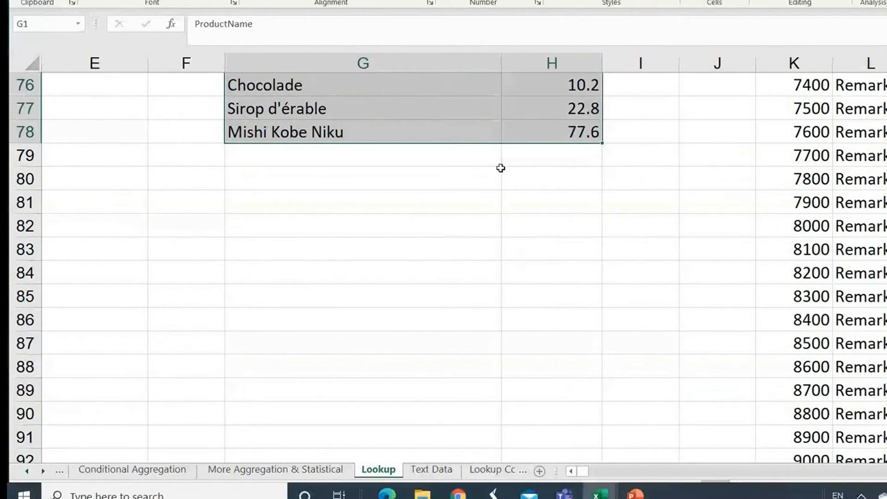
scroll(501, 168, "up", 8)
scroll(501, 168, "up", 6)
scroll(500, 168, "down", 12)
key("ctrl+Home")
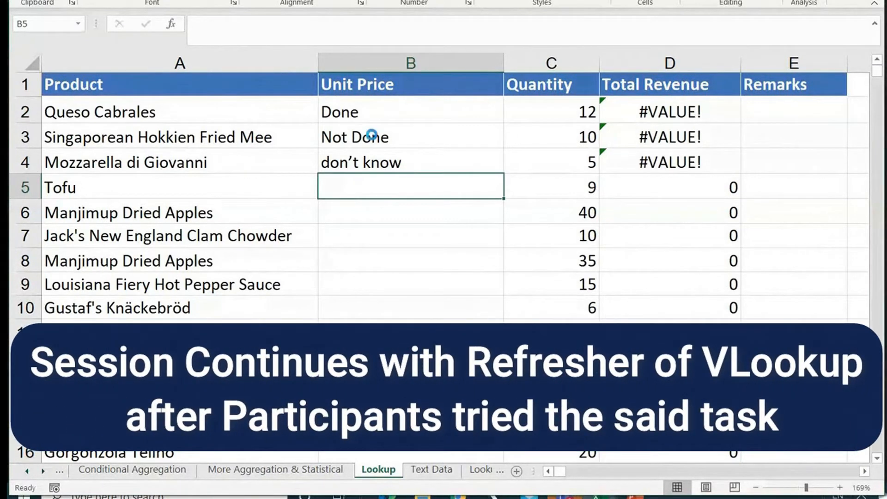
Undo the three text entries in the Unit Price cells B2:B4.
key("ctrl+z")
key("ctrl+z")
key("ctrl+z")
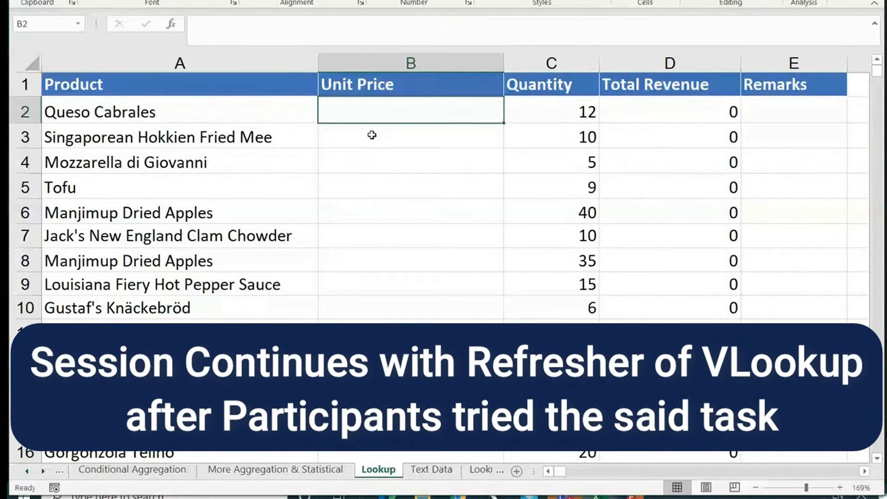
scroll(372, 135, "down", 2)
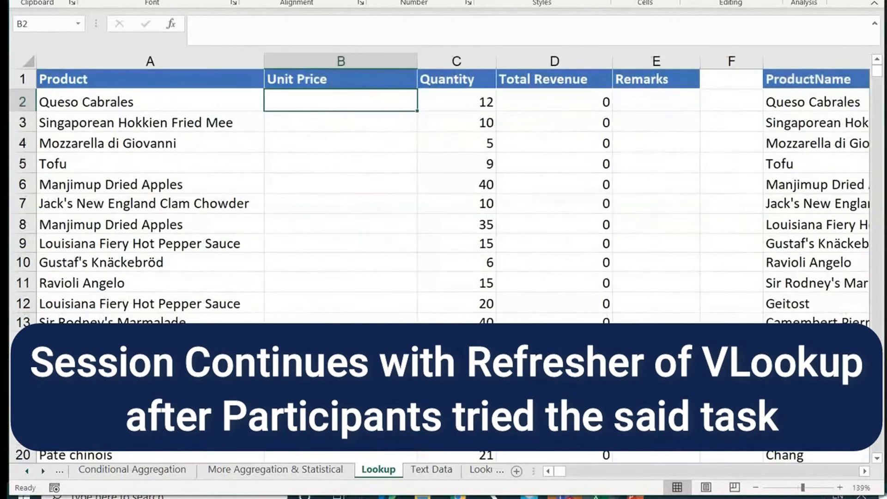
scroll(439, 194, "right", 1)
scroll(656, 96, "down", 1)
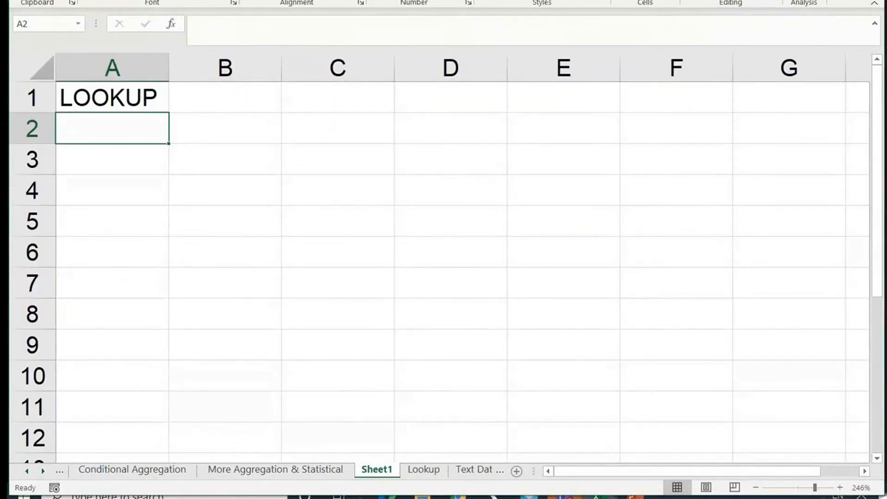
Enter the note "Data Retreival" in cell C2 of Sheet1.
key("Right")
key("Right")
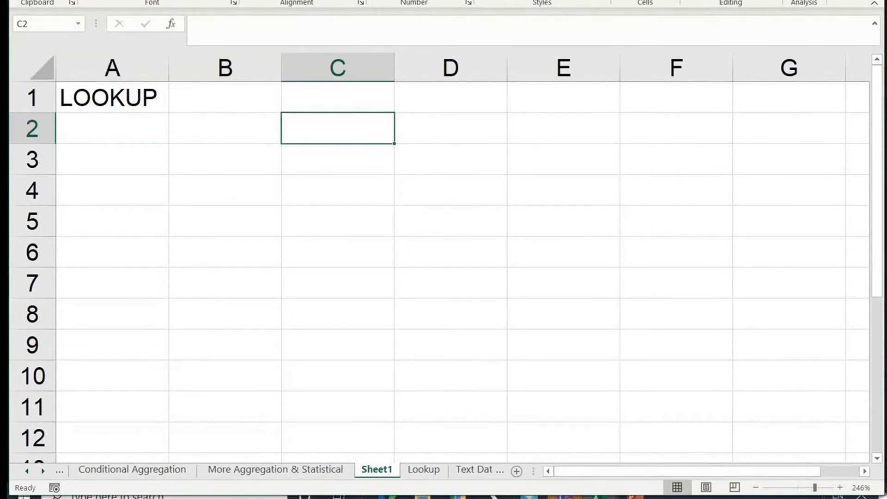
type("Data ")
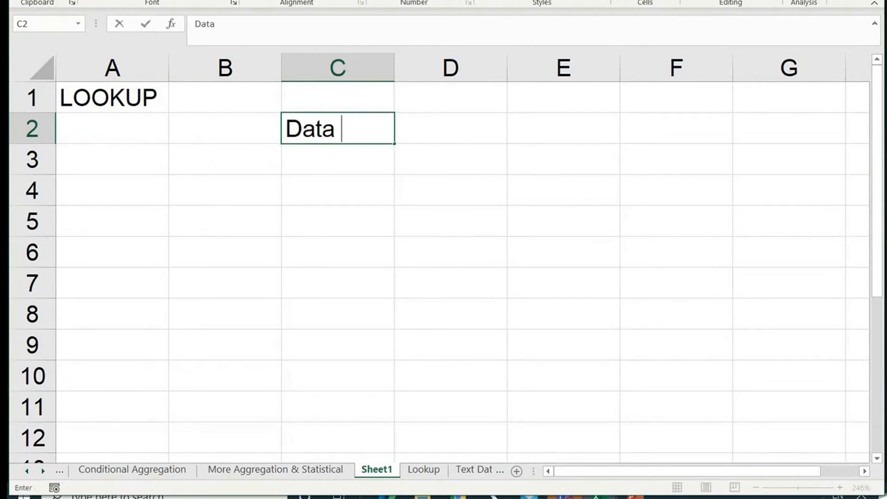
type("Retreival")
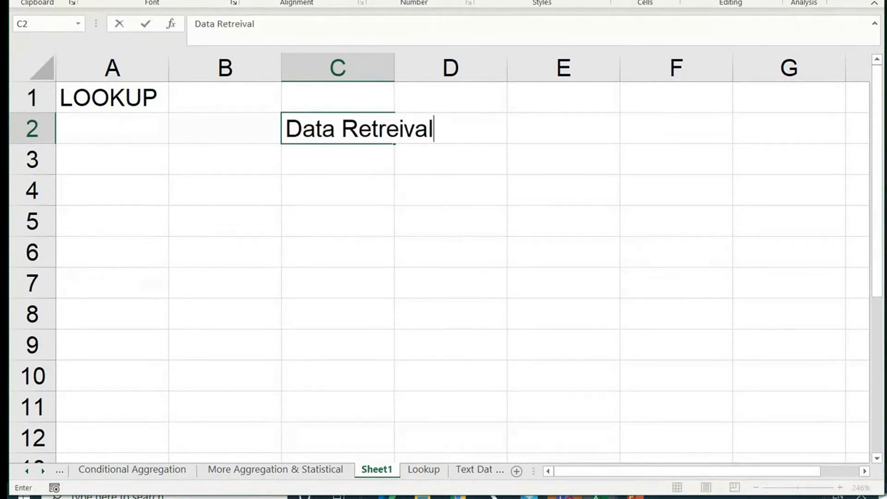
key("Return")
Enter "Comparison" in C3, below the data retrieval note.
type("D")
key("BackSpace")
key("BackSpace")
type("Comparison")
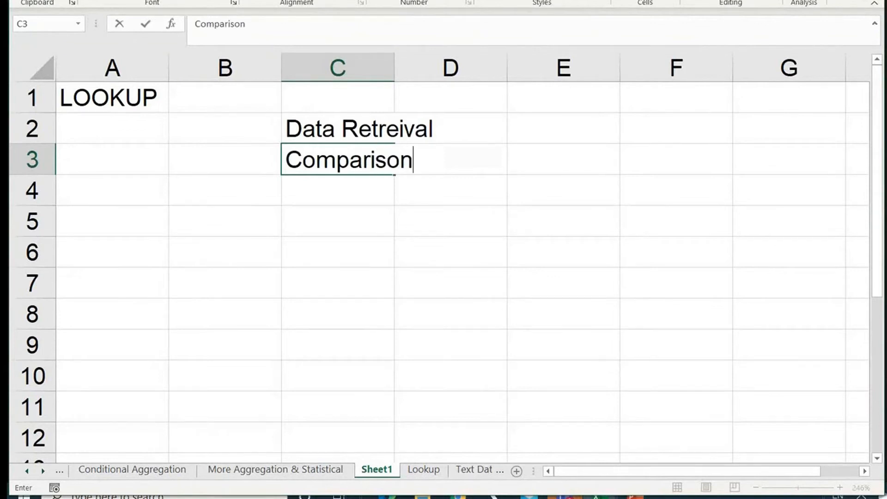
key("Return")
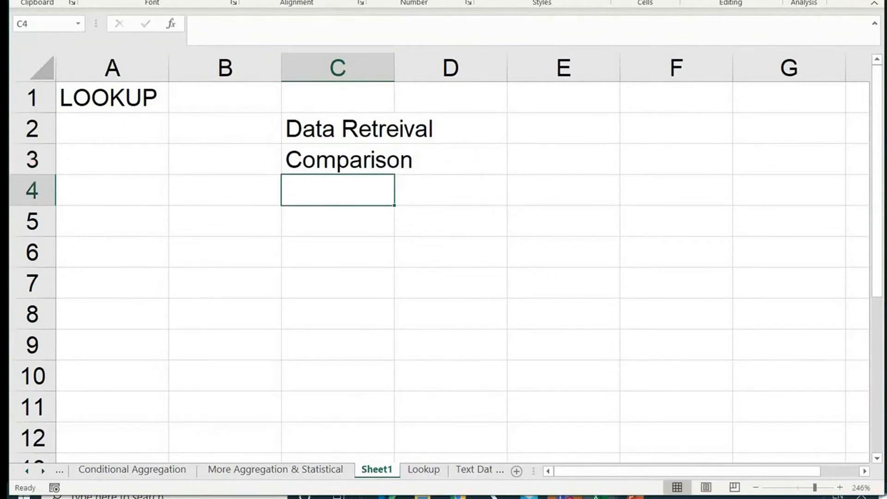
Delete the "Comparison" entry from C3.
key("Up")
key("Up")
key("Down")
key("Up")
key("Down")
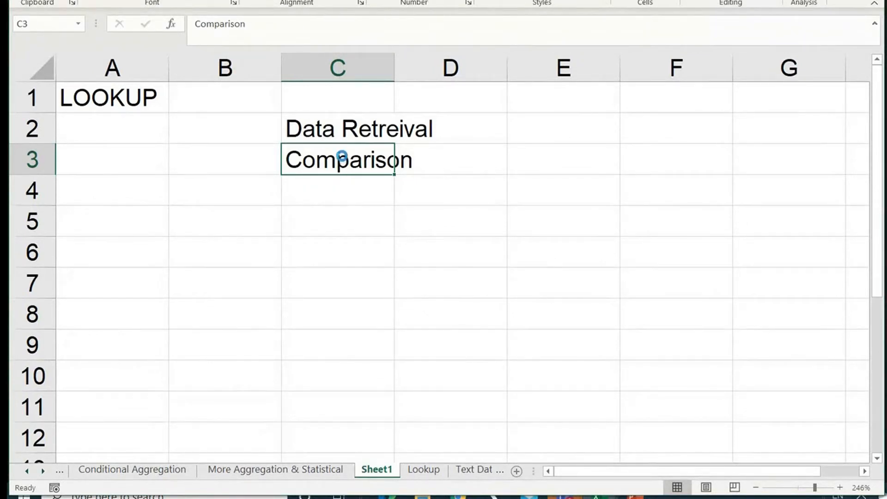
key("Delete")
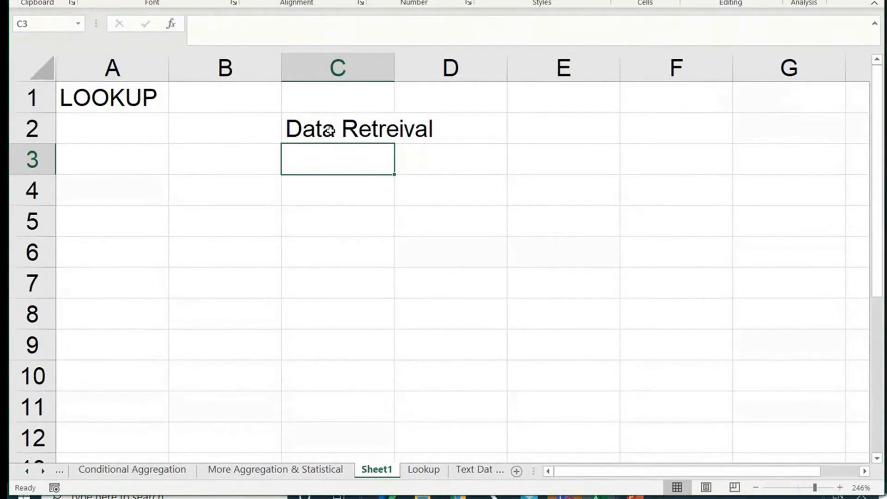
Enter "VLOOKUP" in A3 as the first function name in the list.
left_click(97, 157)
type("vlo")
key("BackSpace")
key("BackSpace")
key("BackSpace")
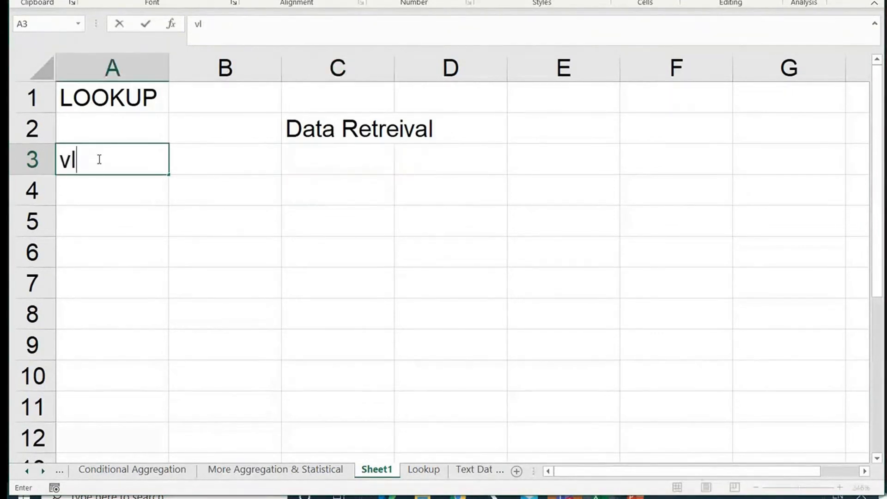
type("VLOOKUP")
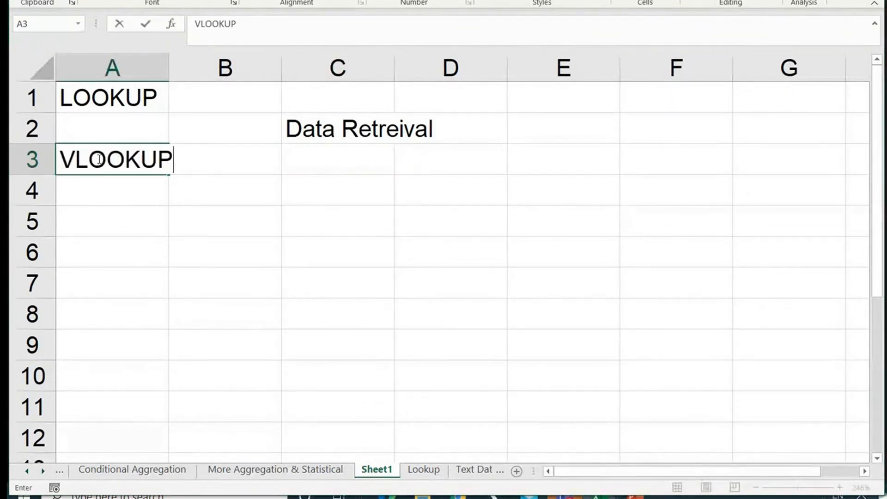
key("Return")
Add "HLOOKUP" in A4 and "INDEX" in A5 to the list of lookup functions.
type("HLOOKUP")
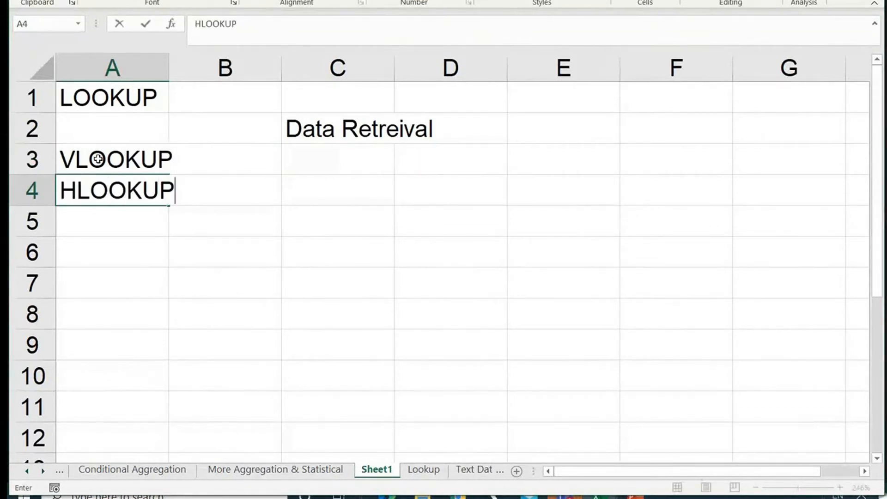
key("Return")
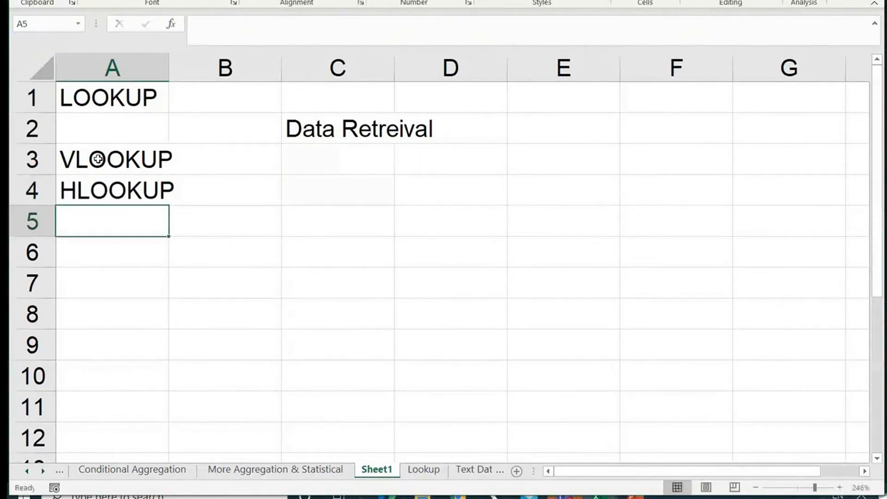
type("INDEX")
key("Return")
Enter "MATCH" in A6, delete it again, and select the INDEX entry.
type("MATCH")
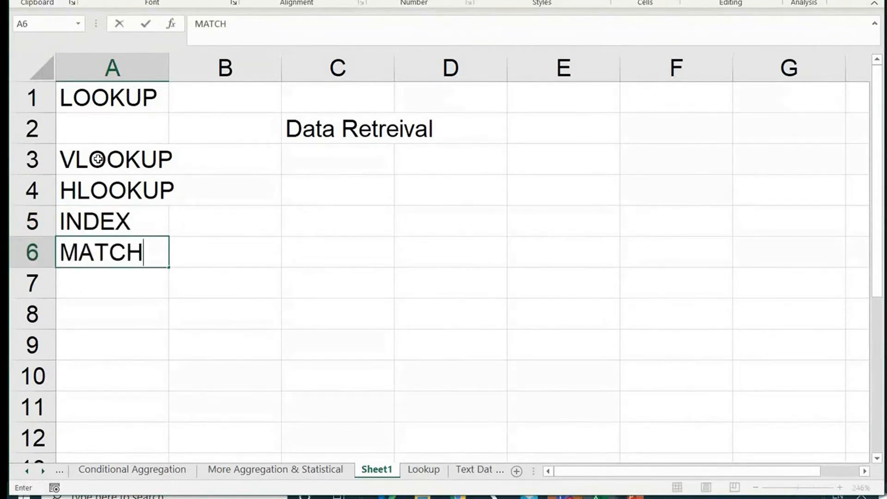
key("Return")
key("Up")
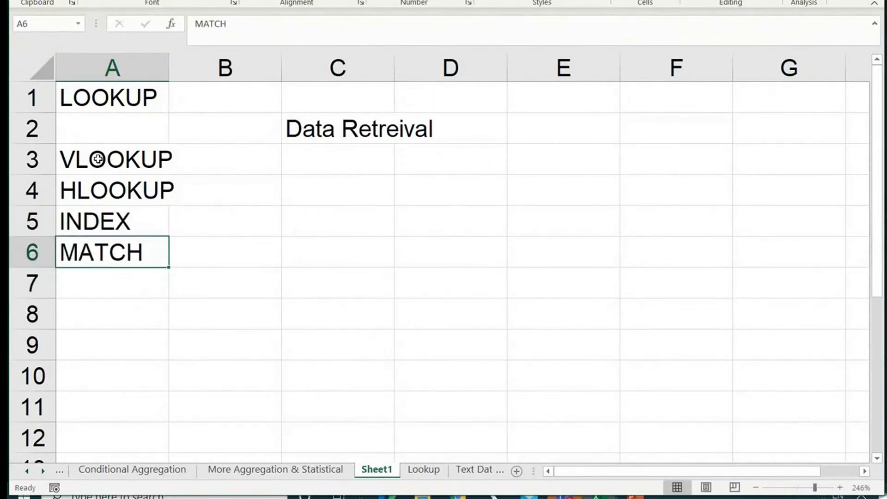
key("Delete")
key("Down")
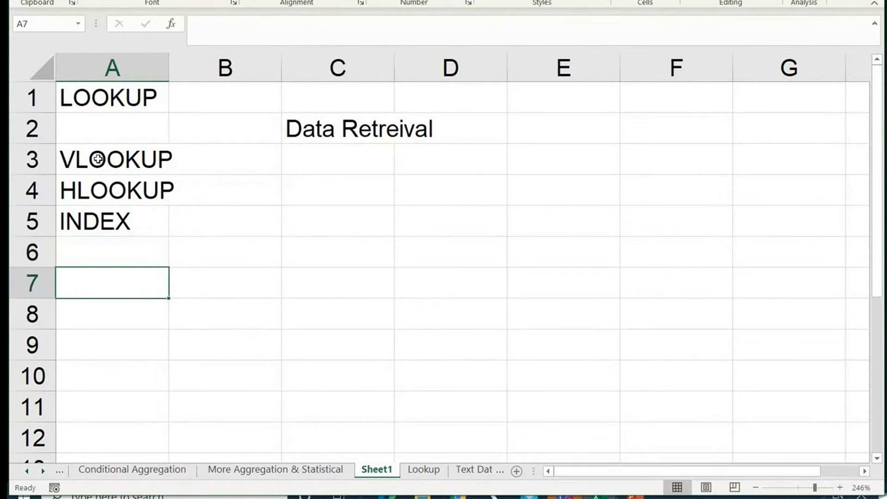
key("Up")
key("Up")
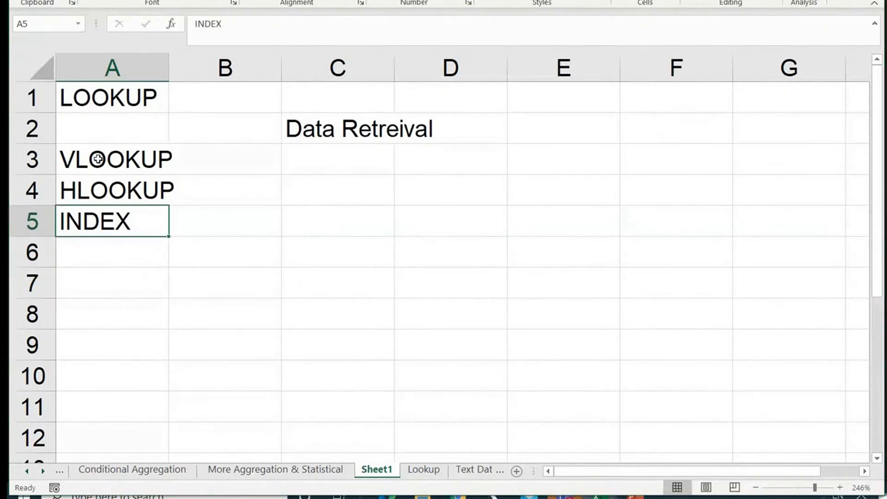
Make the INDEX entry in A5 bold and add "XLOOKUP" in A6 to the list of lookup functions.
key("ctrl+b")
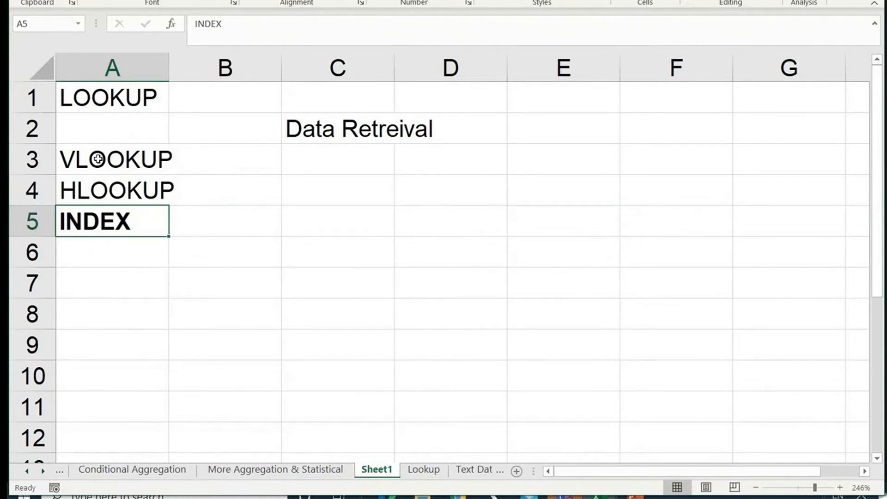
key("Up")
key("Up")
key("Down")
key("Down")
key("Down")
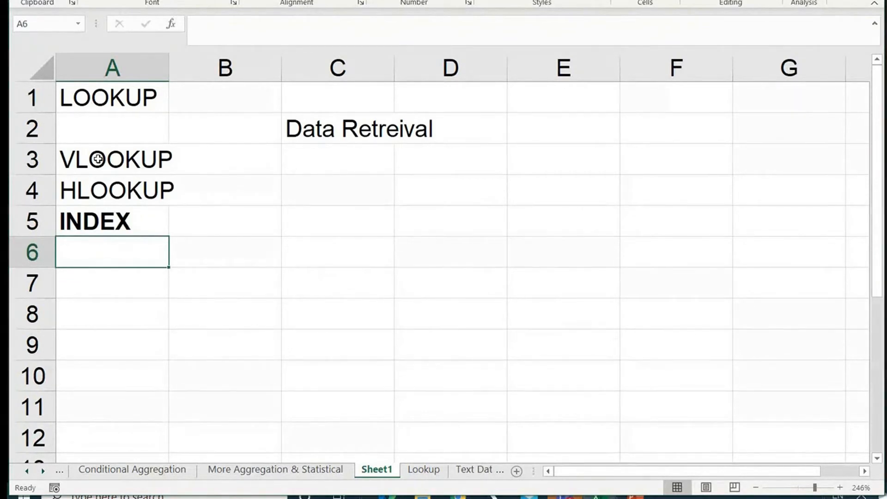
type("XLOOKU")
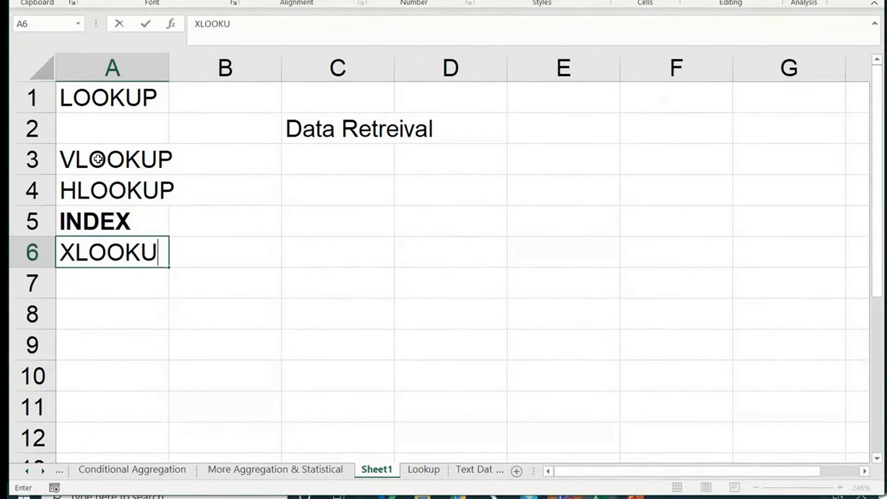
type("P")
key("Return")
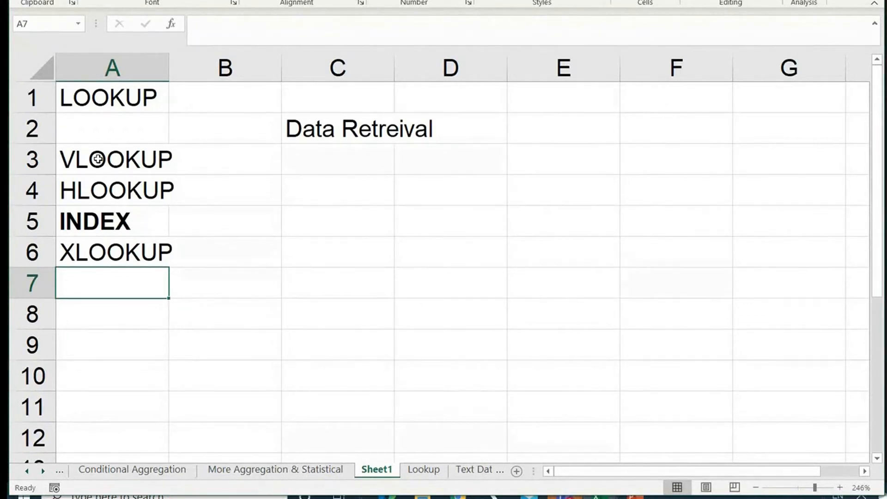
Look up the XLOOKUP function's description in A7 without entering a formula, and clear the contents of A4:A7.
type("=XL")
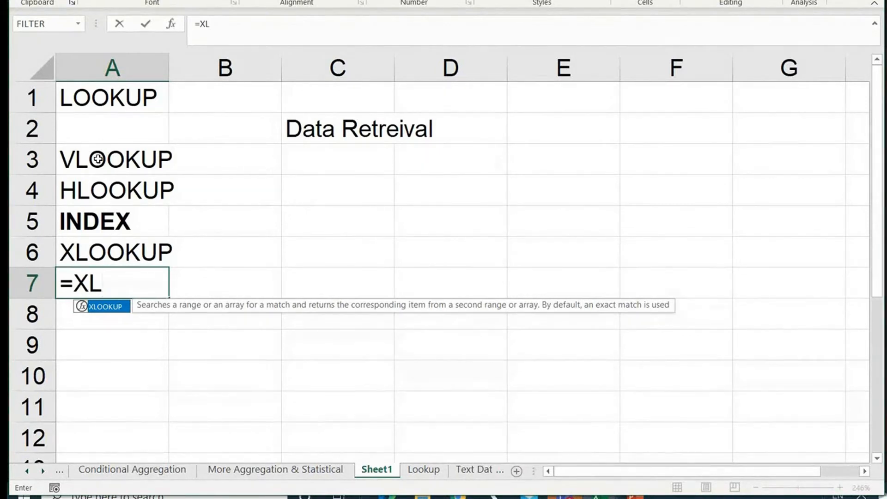
key("Escape")
left_click_drag(127, 191, 132, 274)
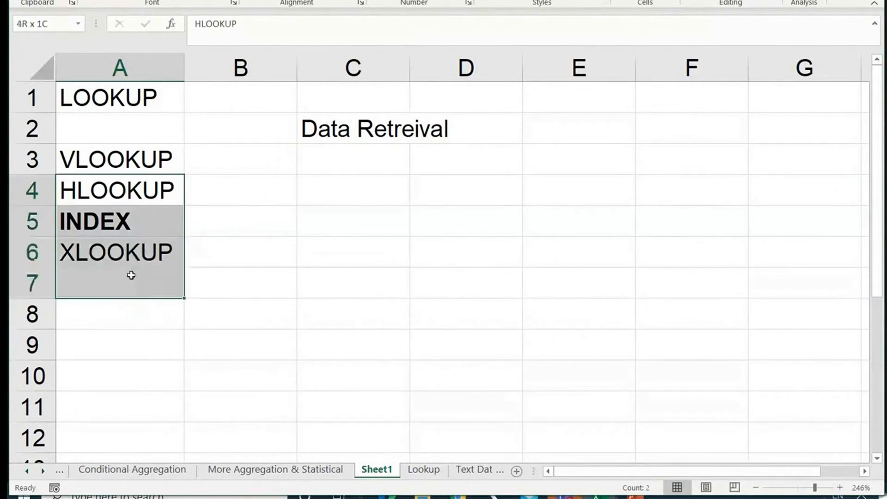
key("Delete")
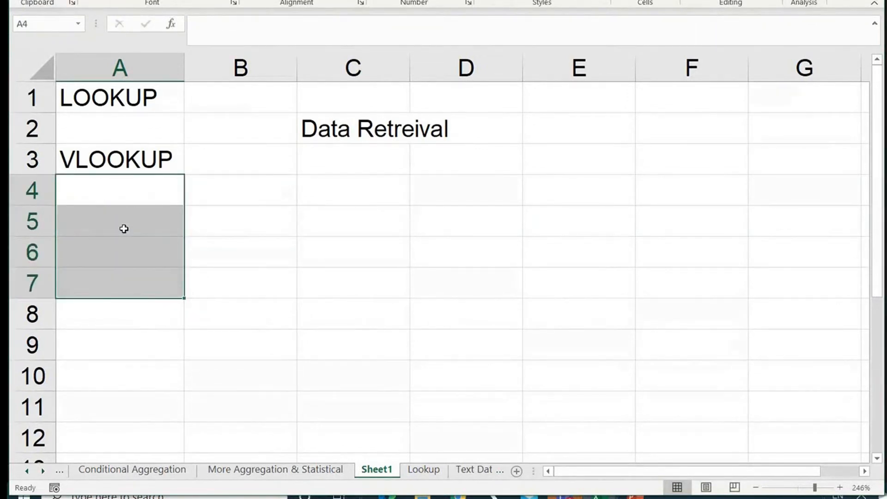
Enter "Vertical Lookup" in B3 as the meaning of VLOOKUP.
left_click(103, 153)
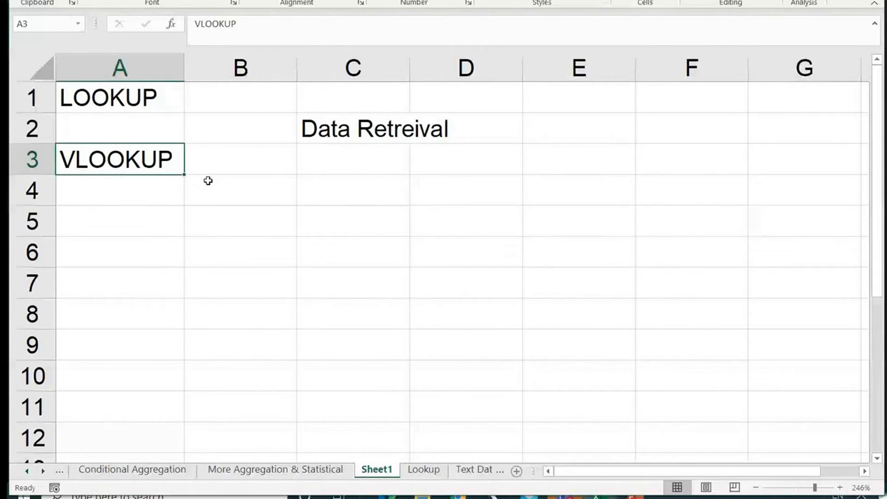
left_click(221, 169)
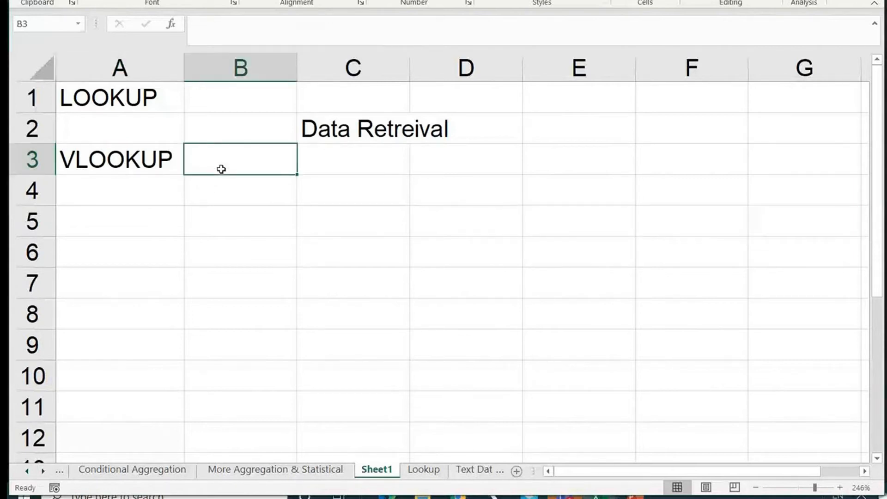
type("Vertical Lookup")
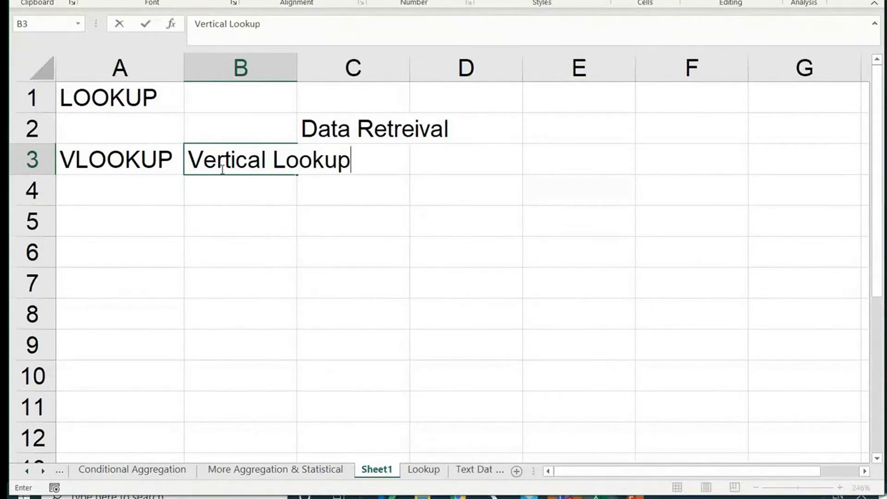
key("Return")
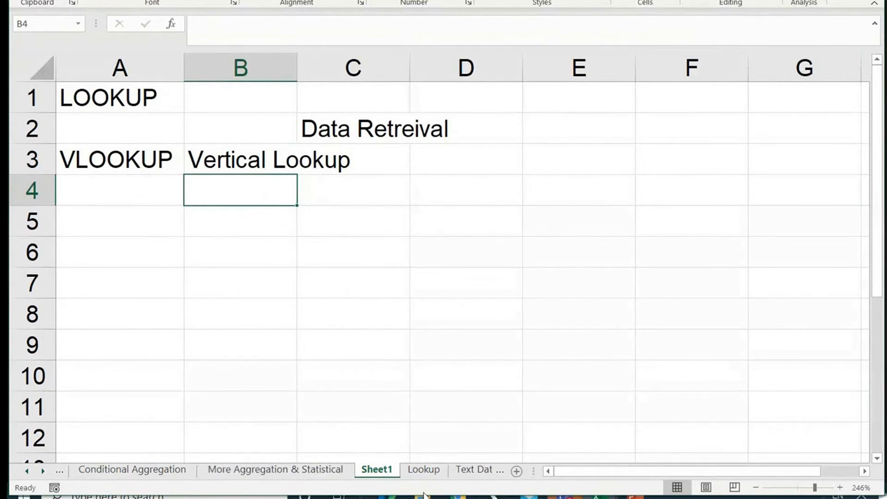
Examine the vertical layout of the ProductName and Unit Price columns, G and H, on the Lookup sheet.
left_click(432, 475)
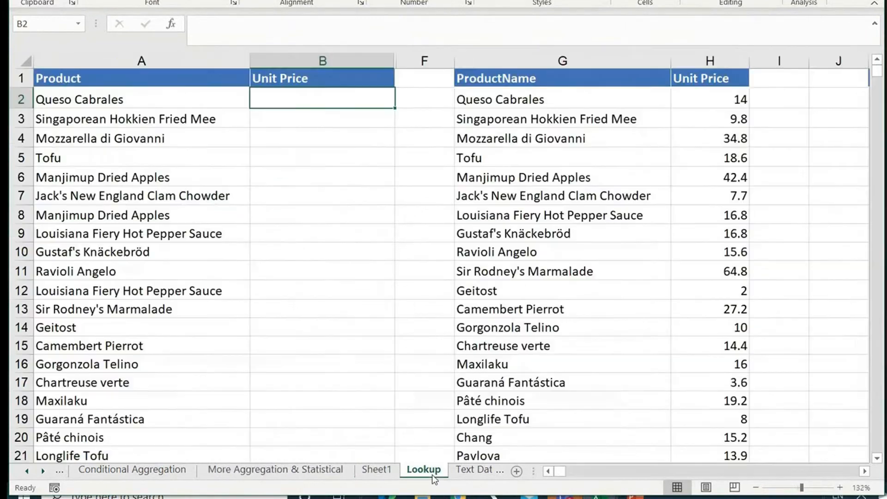
left_click(537, 61)
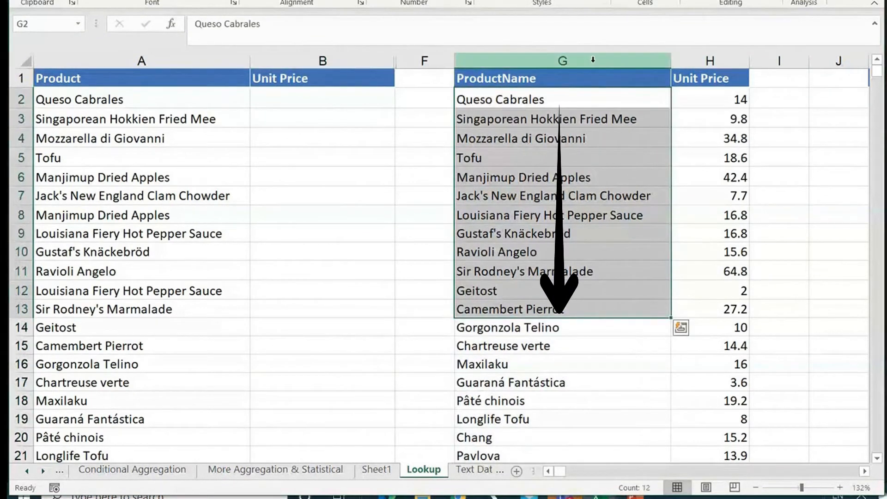
mouse_move(593, 59)
left_mouse_down()
mouse_move(711, 80)
mouse_move(564, 59)
mouse_move(724, 69)
left_mouse_up()
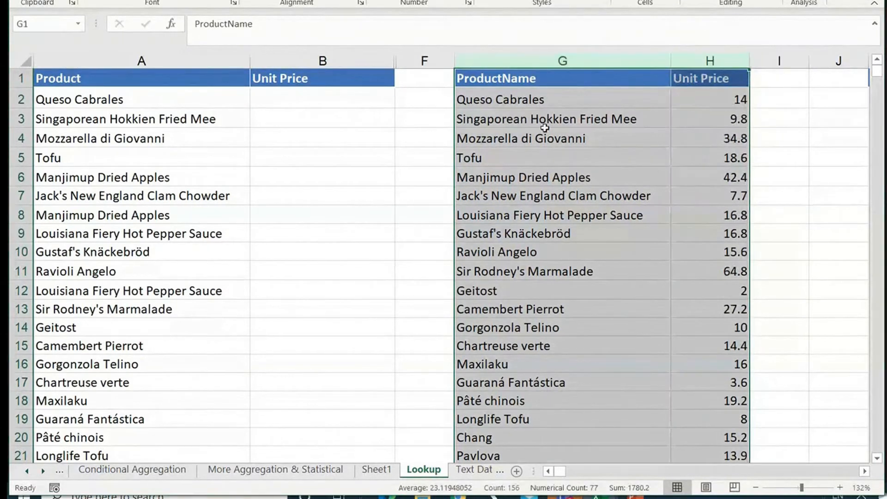
Examine the horizontal layout of the state sales table, its headers in P1:V1 and values in P2:V7, and return to the product tables.
left_click(855, 470)
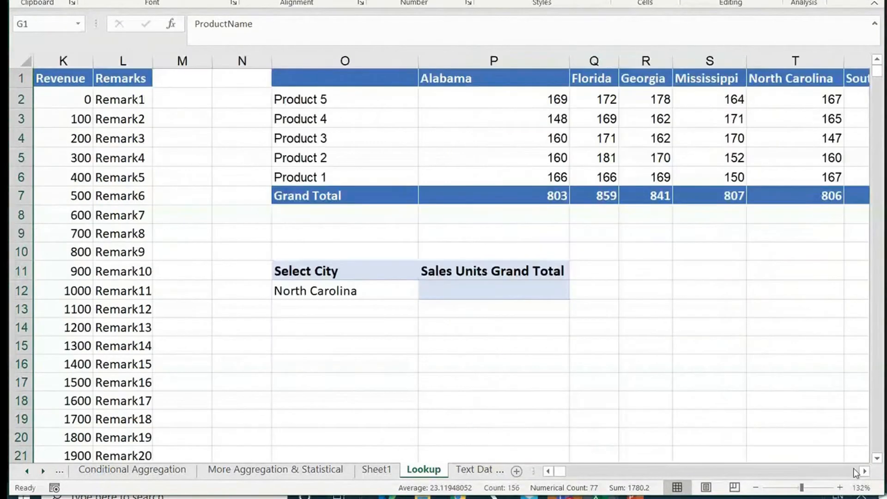
scroll(406, 217, "right", 4)
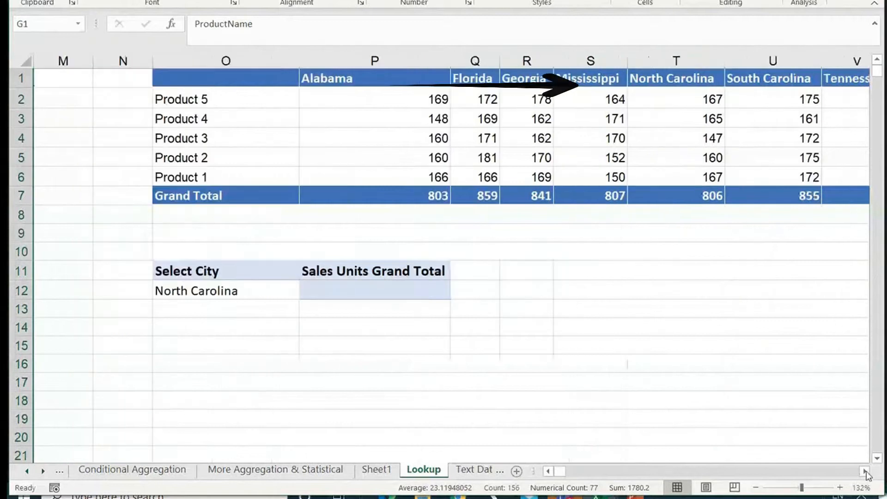
left_click_drag(312, 88, 754, 83)
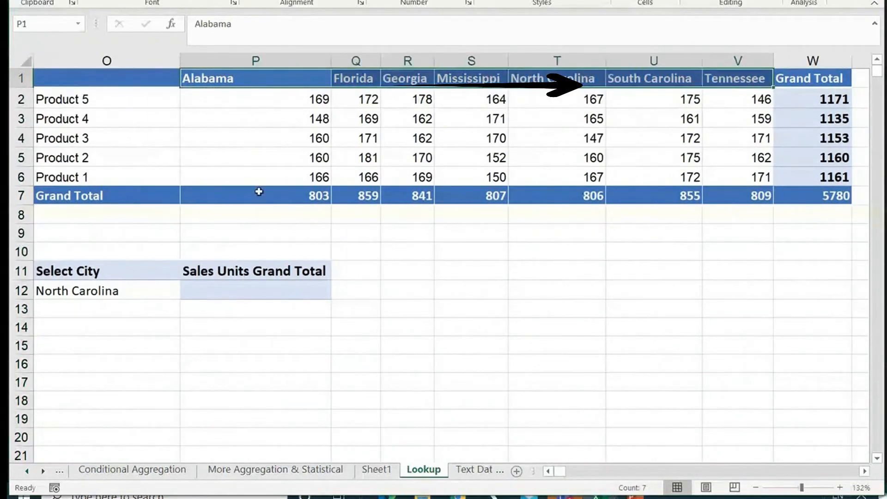
left_click_drag(323, 102, 759, 202)
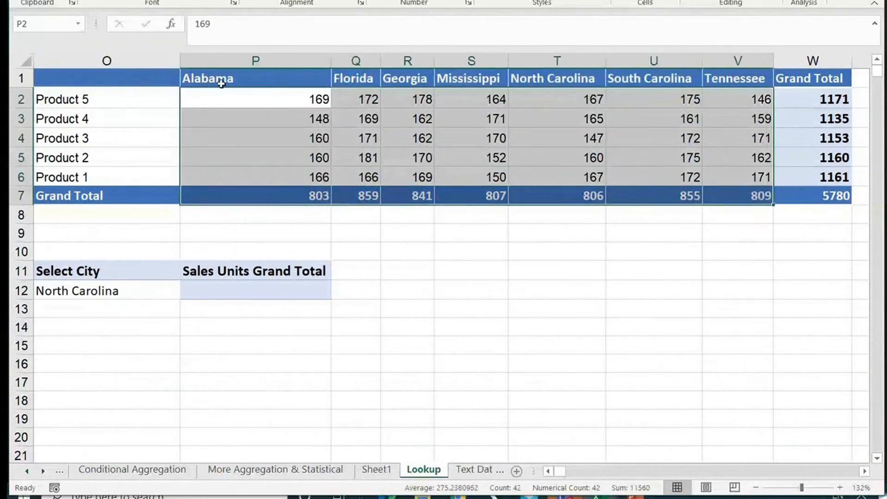
left_click_drag(221, 78, 744, 73)
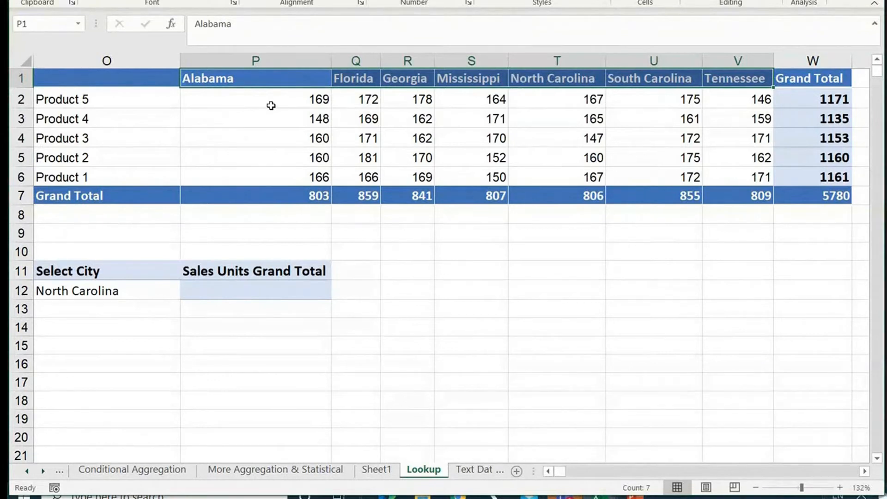
double_click(552, 476)
double_click(551, 475)
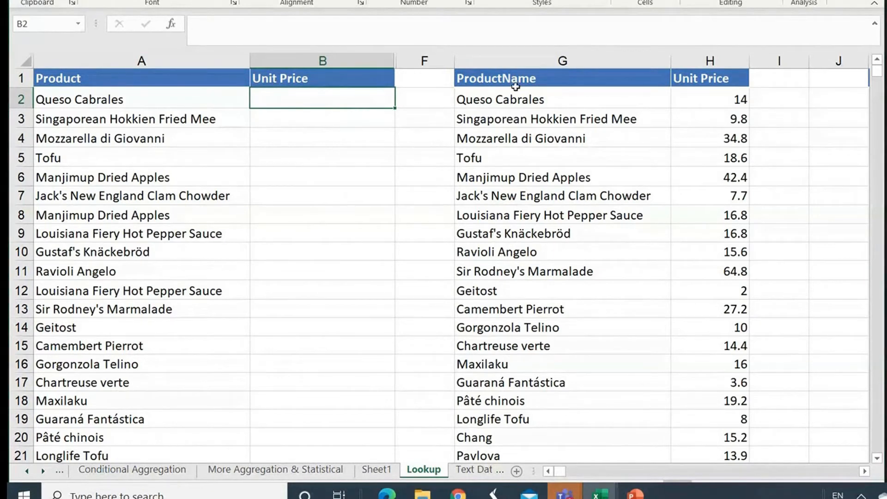
Start a VLOOKUP formula in B2 with A2 as the lookup value.
type("=")
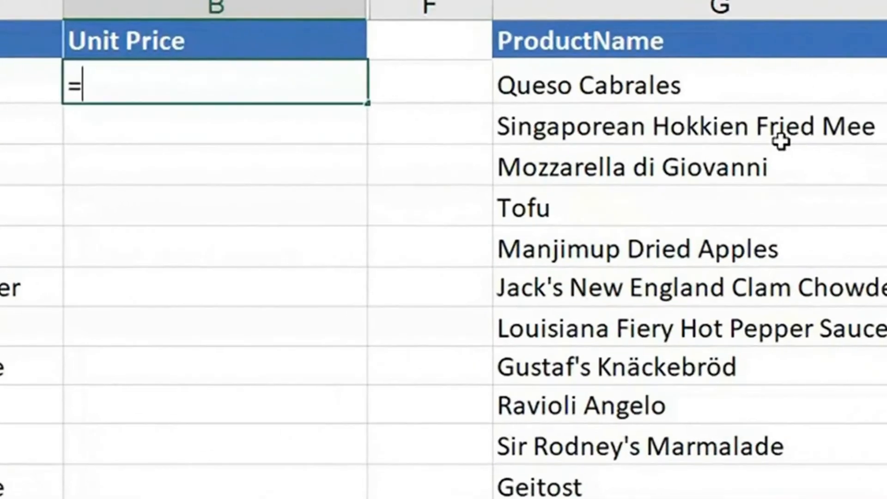
type("vl")
key("Tab")
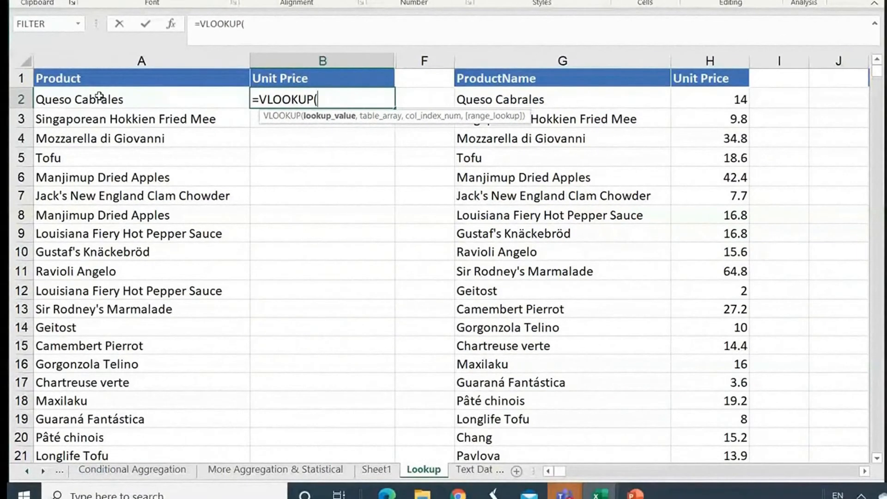
left_click(99, 97)
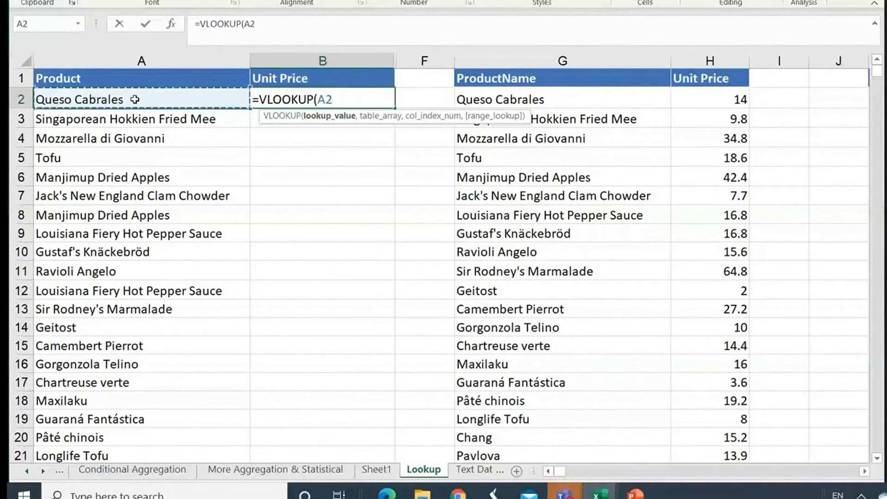
key("BackSpace")
key("BackSpace")
key("BackSpace")
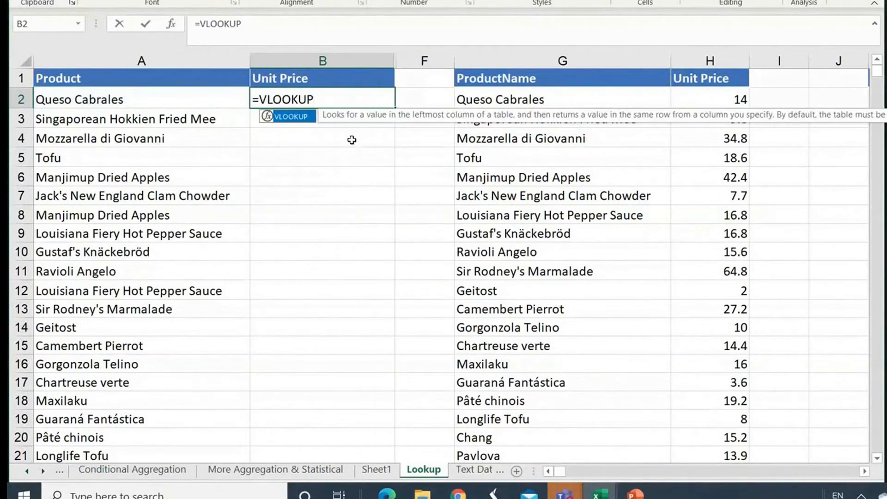
type("(")
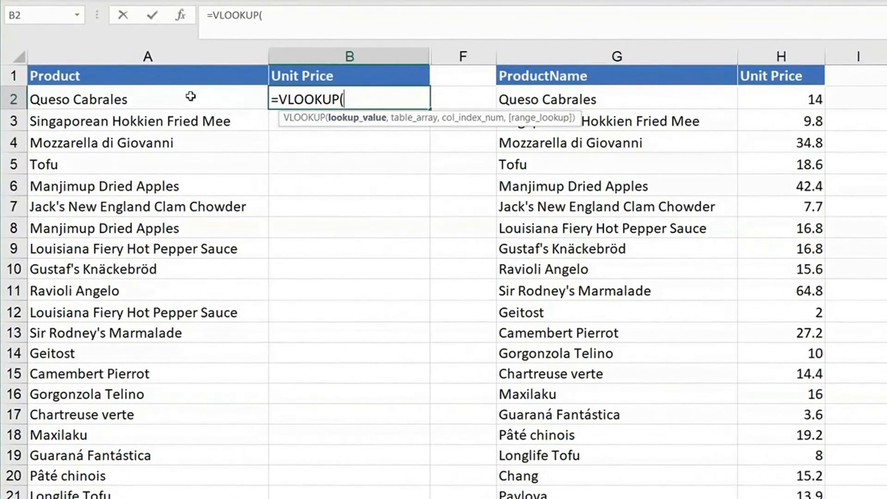
left_click(190, 95)
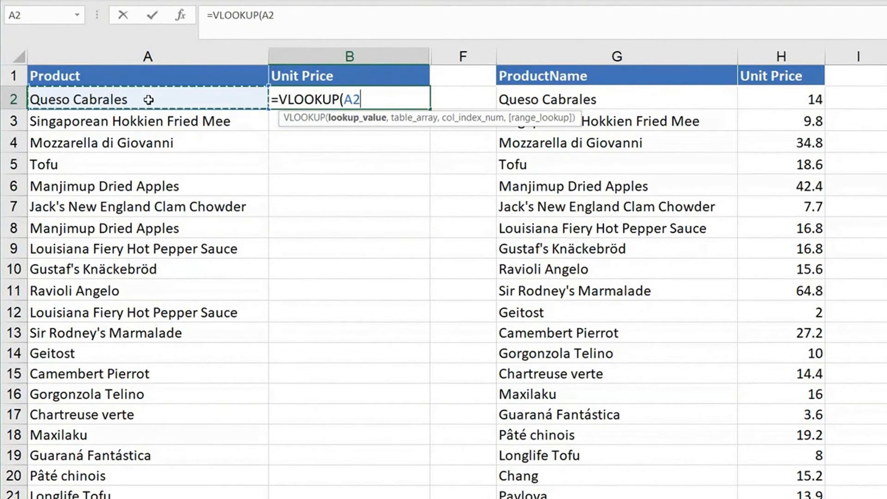
type(",")
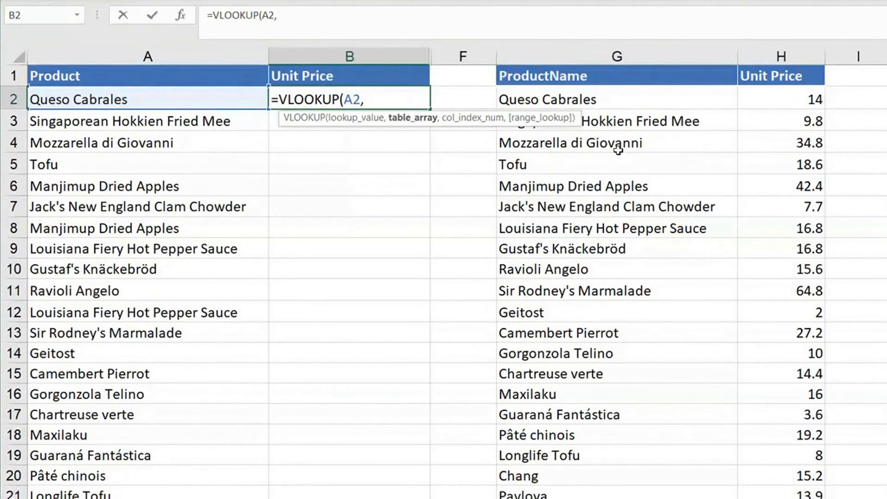
Try whole columns G:H as the table array of the VLOOKUP formula.
left_click(607, 55)
left_click_drag(689, 60, 784, 53)
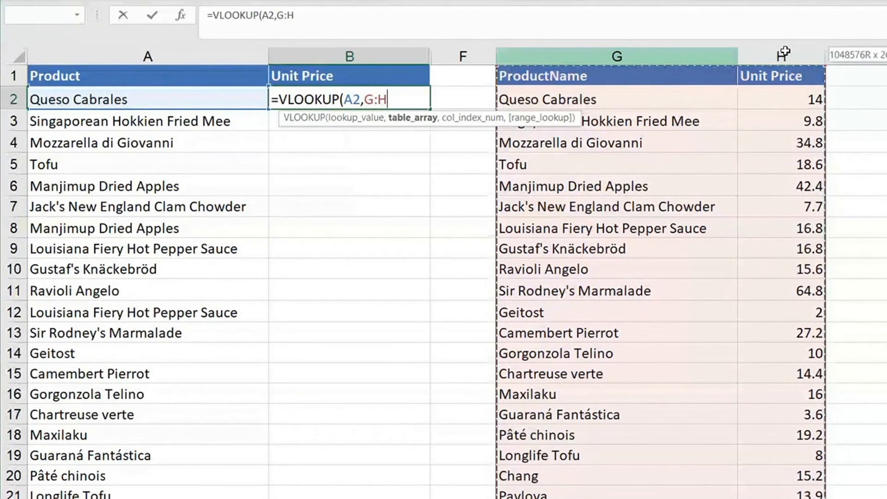
left_click_drag(785, 52, 785, 51)
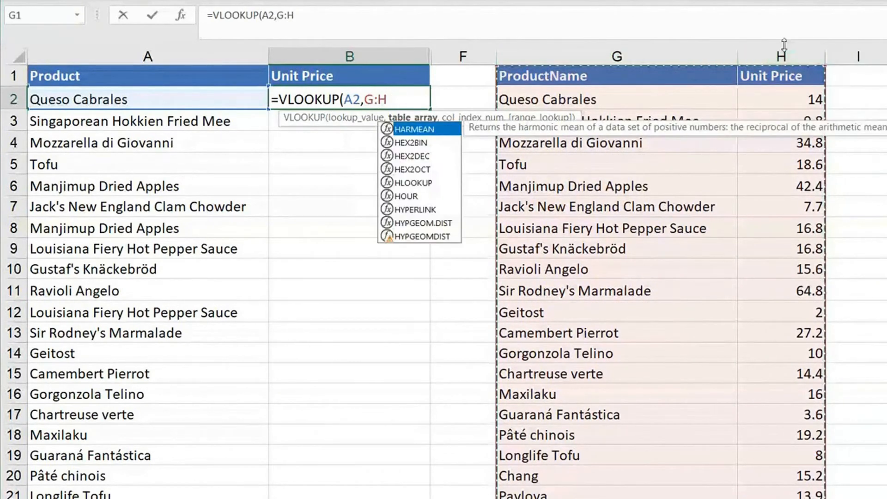
key("BackSpace")
key("BackSpace")
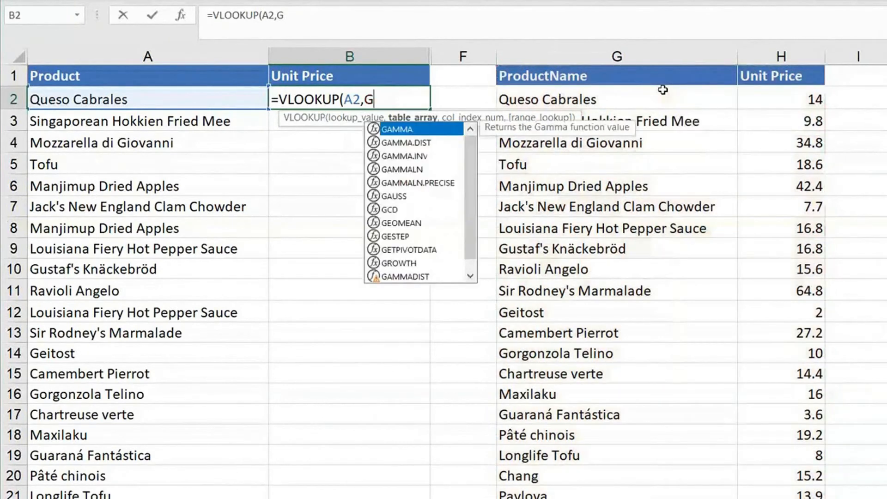
type(":H")
Set the VLOOKUP table array to the range G1:H78, covering product names and unit prices.
left_click_drag(615, 80, 584, 71)
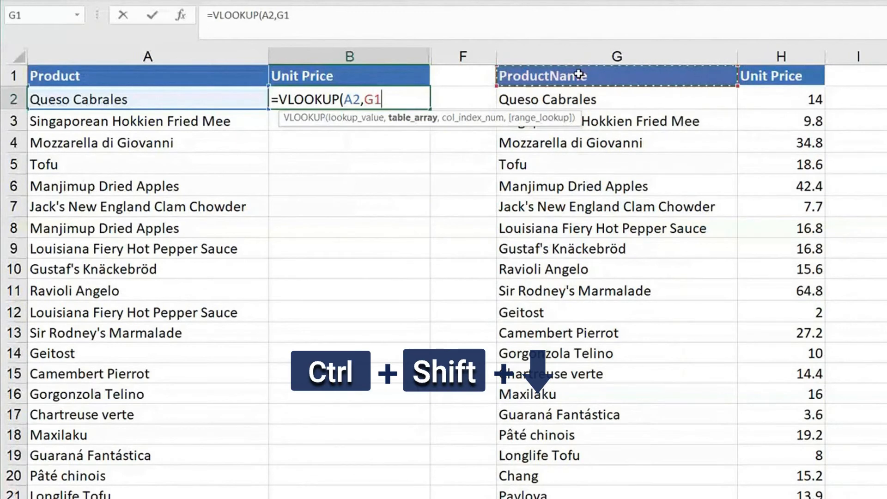
key("ctrl+shift+Down")
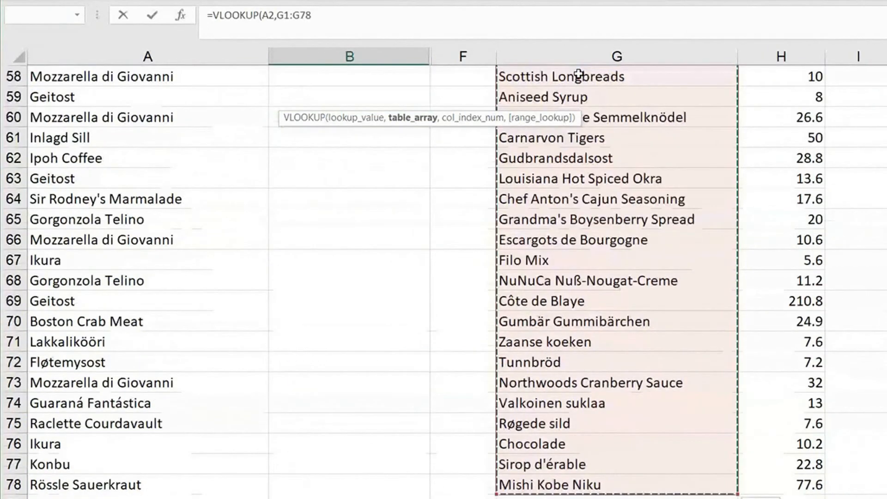
key("ctrl+shift+Right")
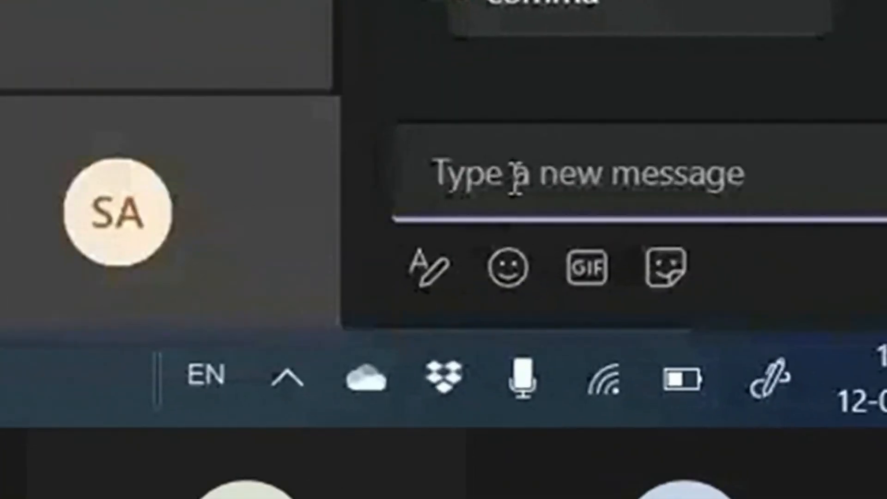
Switch to the Teams meeting chat and send the message "Ctrl + Back Space".
type("dtrl +")
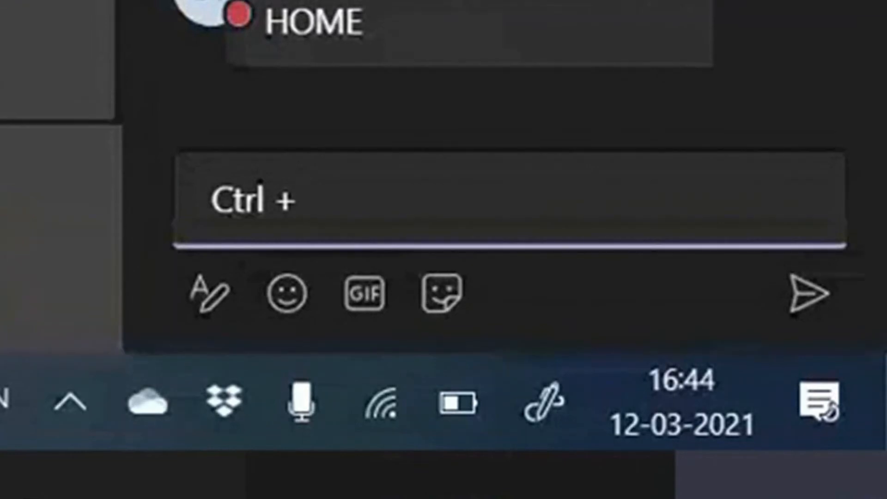
type("Back Space")
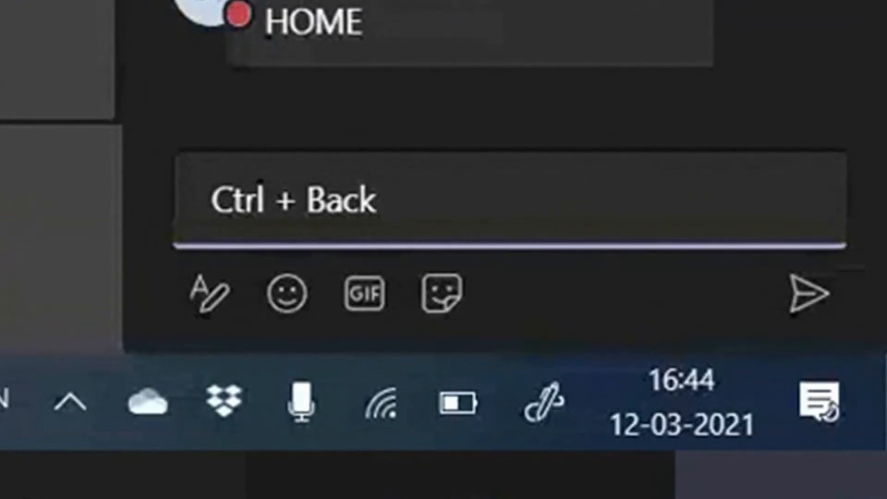
key("Return")
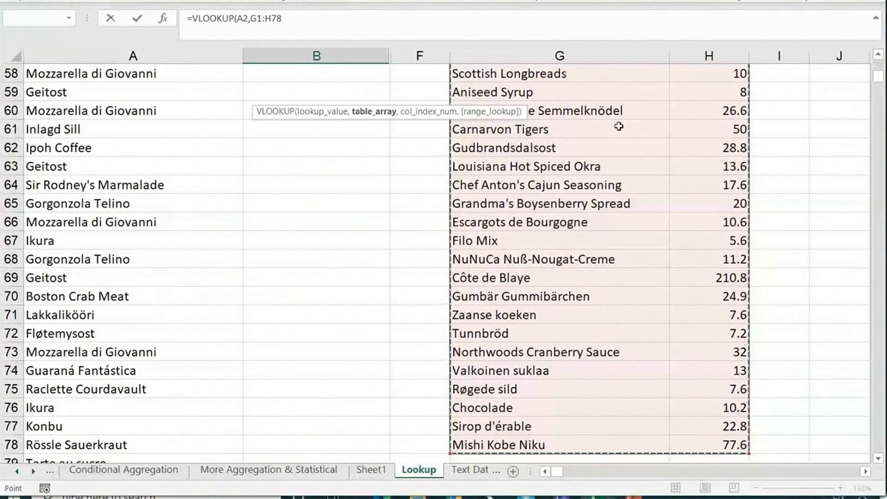
scroll(619, 125, "up", 19)
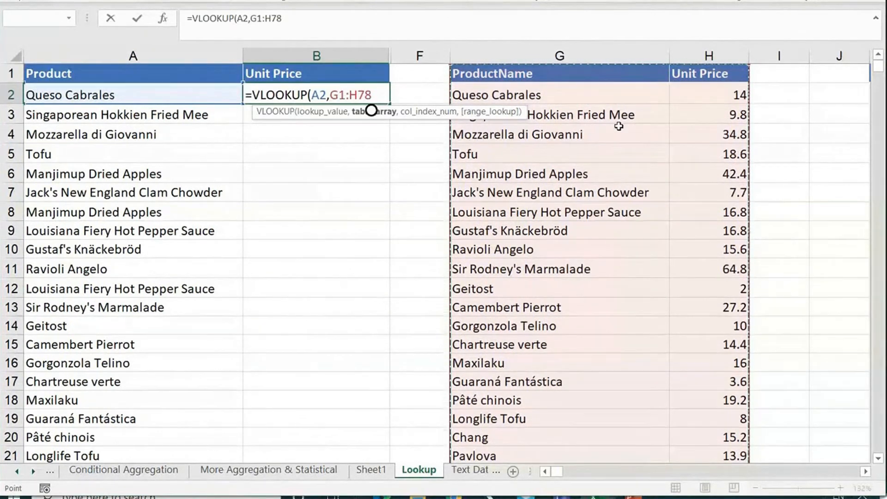
key("Escape")
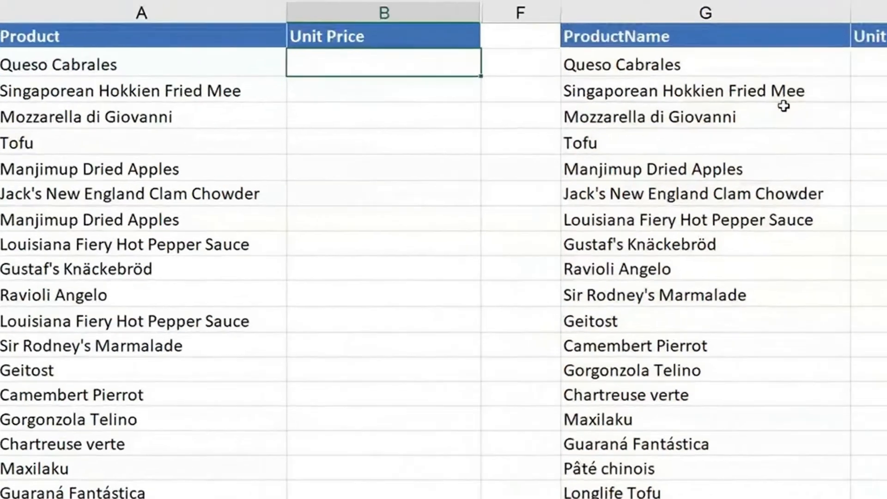
type("=vl")
key("Tab")
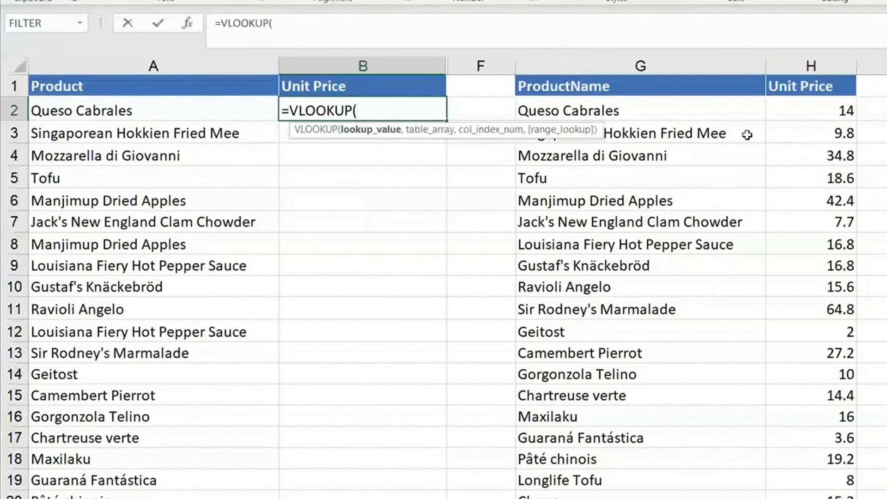
left_click(244, 112)
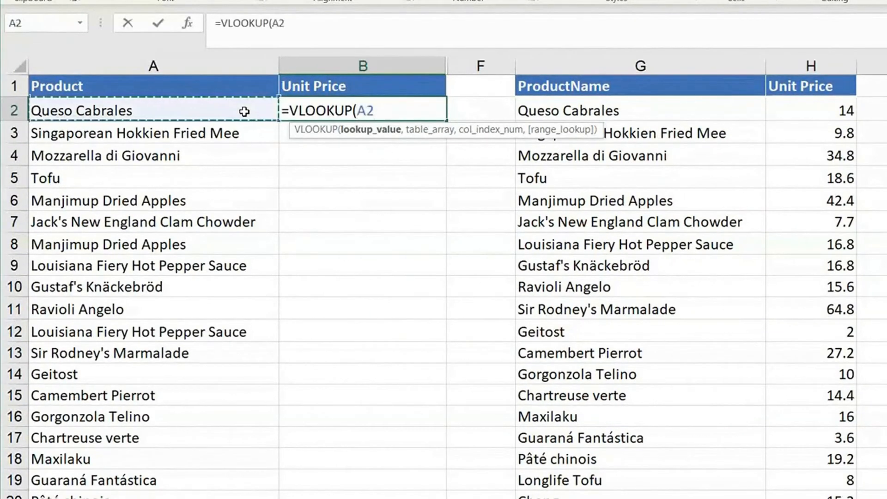
type(",")
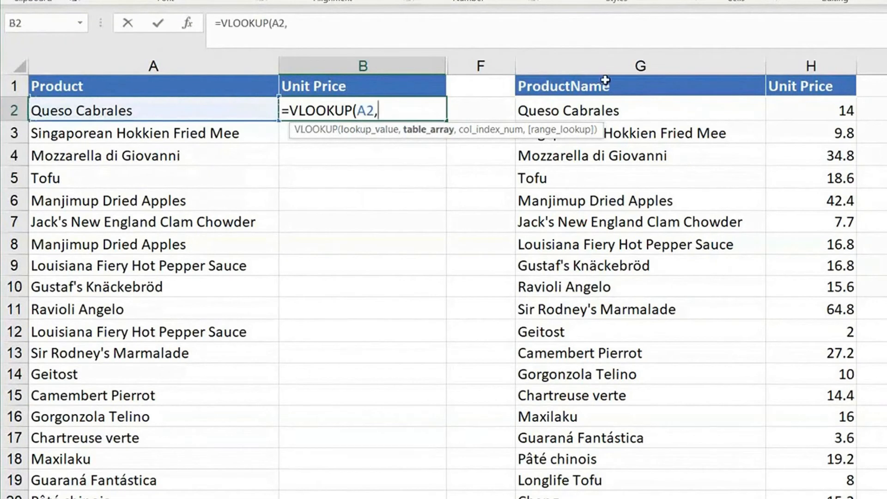
left_click(605, 81)
key("ctrl+shift+Right")
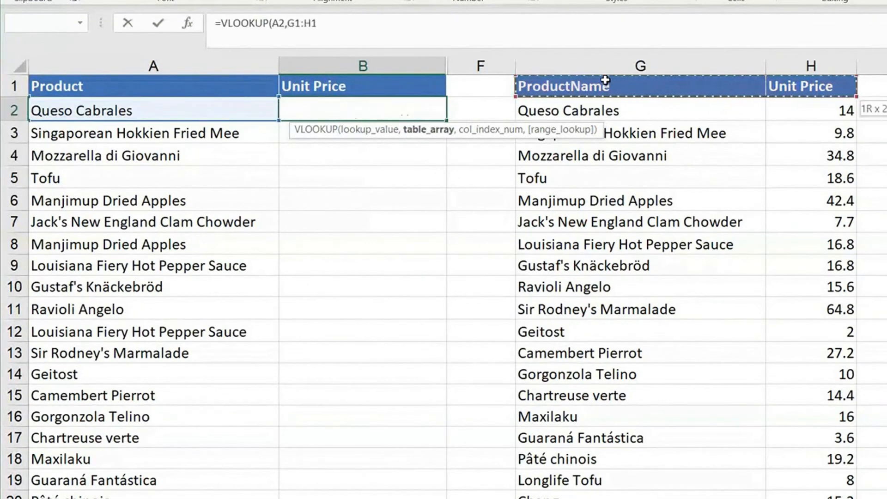
key("ctrl+shift+Down")
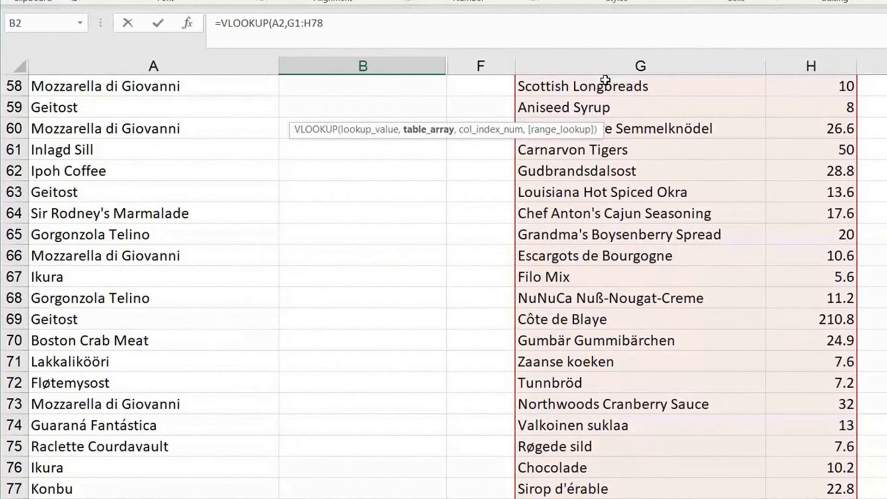
key("ctrl+BackSpace")
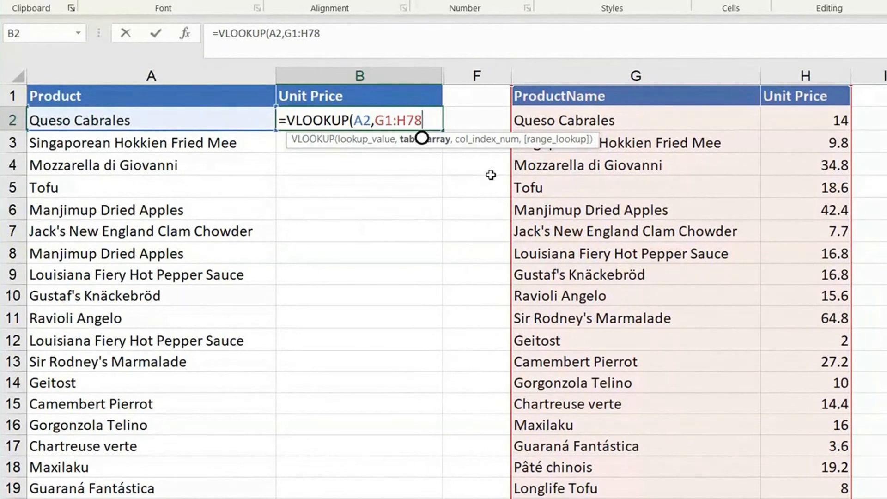
key("Escape")
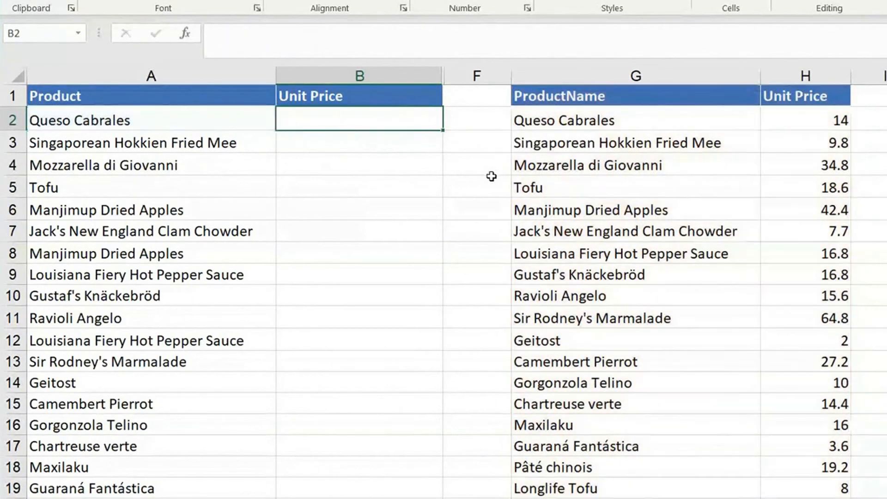
Start a new VLOOKUP formula in B2 with A2 as the lookup value.
type("=VLOOKUP(")
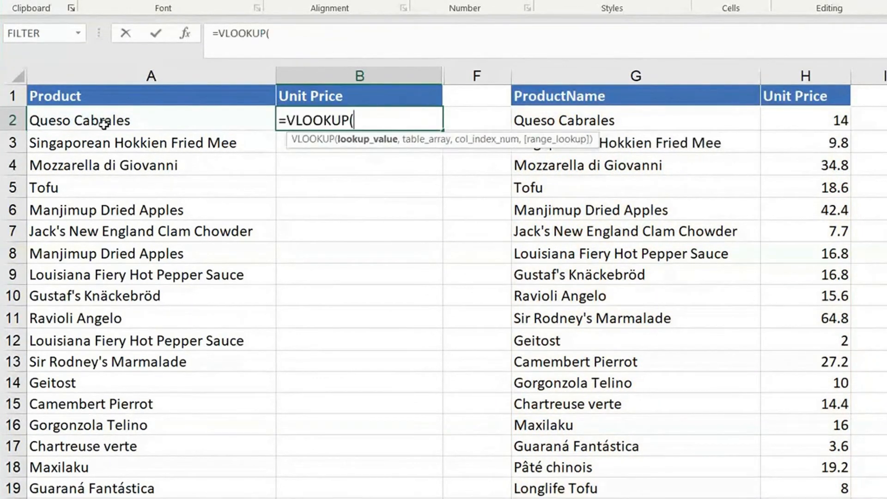
left_click(104, 122)
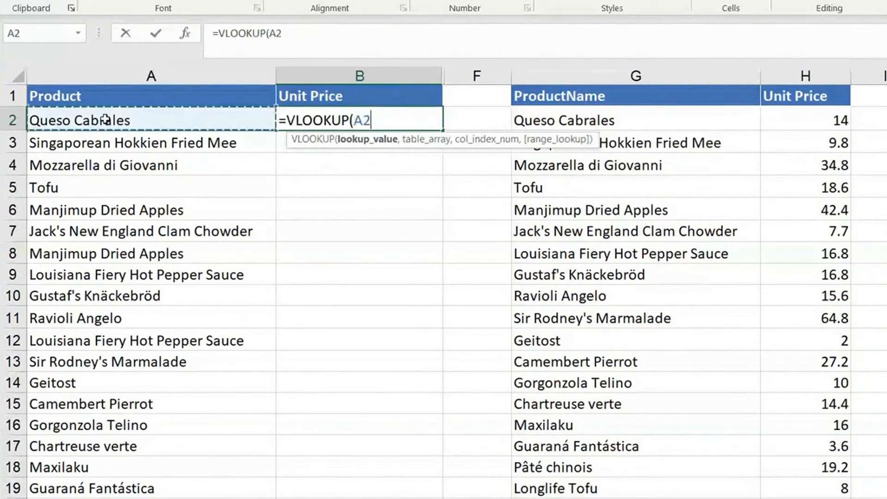
type(",")
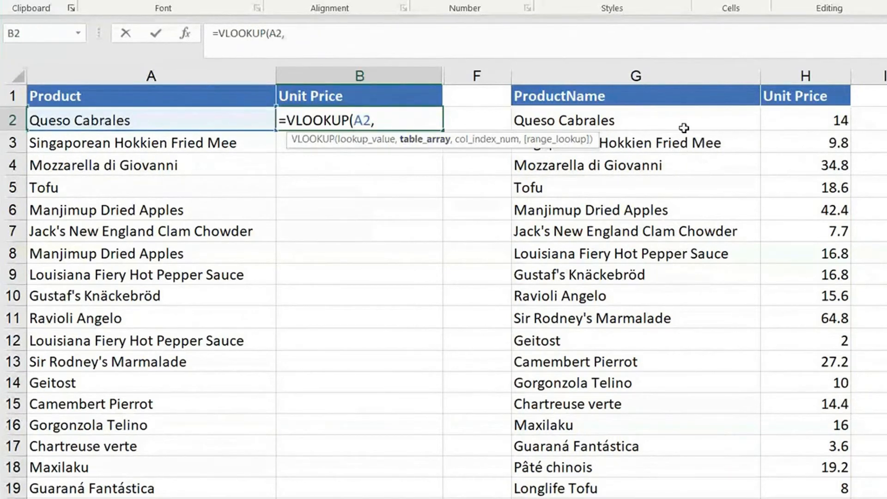
Try the ranges F1:G8, B1:G9 and G1:G14 as the table array of the VLOOKUP formula.
left_click(684, 97)
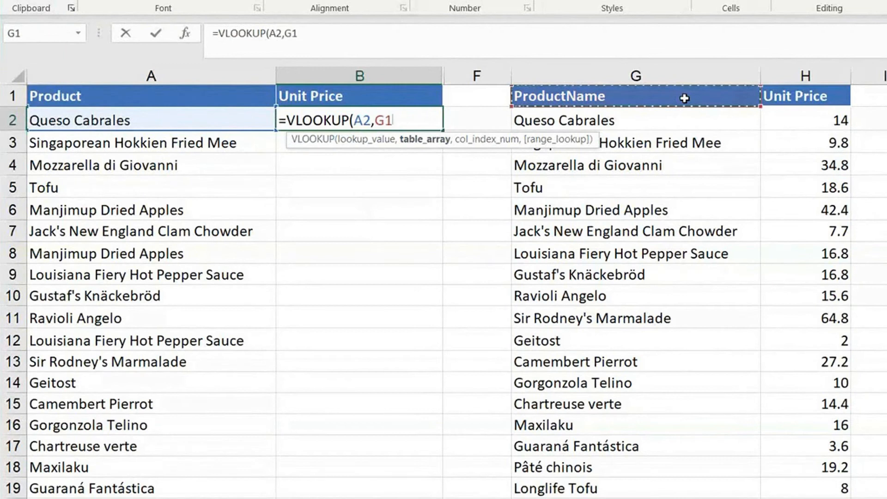
key("Down")
left_click(684, 98)
mouse_move(583, 92)
left_mouse_down()
mouse_move(564, 222)
mouse_move(564, 330)
mouse_move(563, 127)
mouse_move(476, 253)
left_mouse_up()
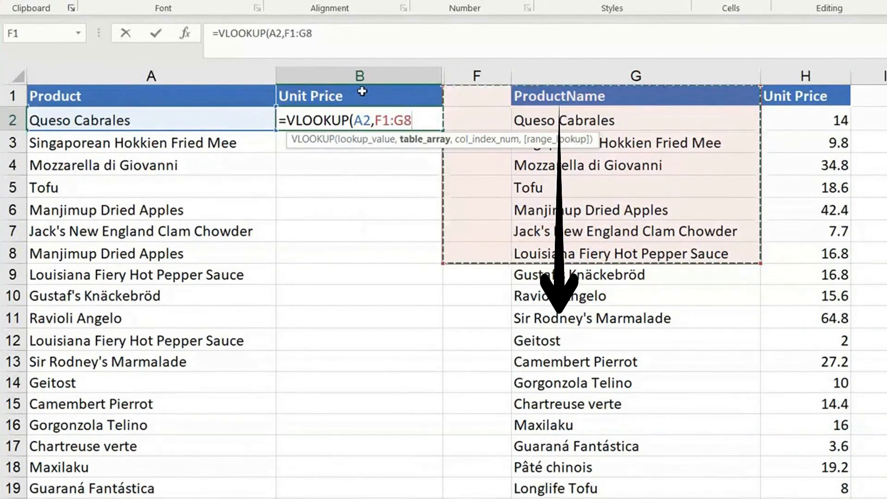
left_click_drag(362, 92, 643, 230)
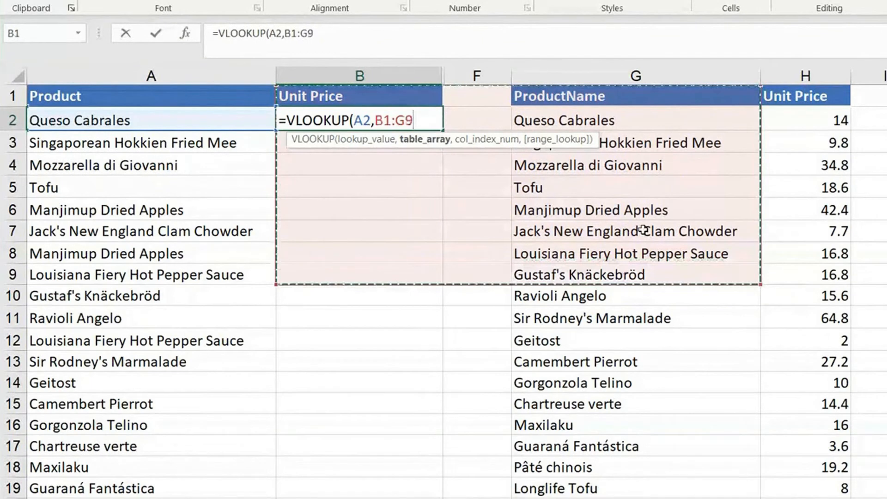
left_click_drag(802, 98, 873, 231)
left_click_drag(647, 97, 674, 392)
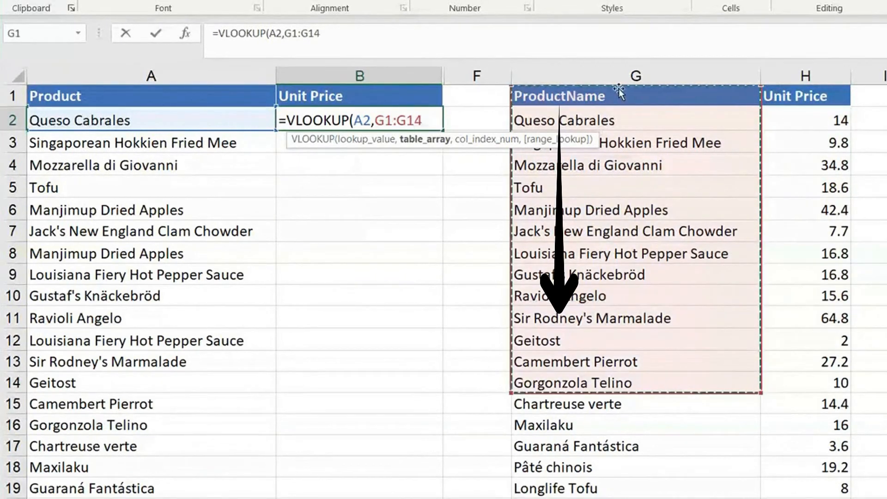
Define G1:H78, starting at the product name column, as the table array and proceed to the column index argument.
left_click_drag(619, 93, 827, 344)
key("ctrl+shift+Down")
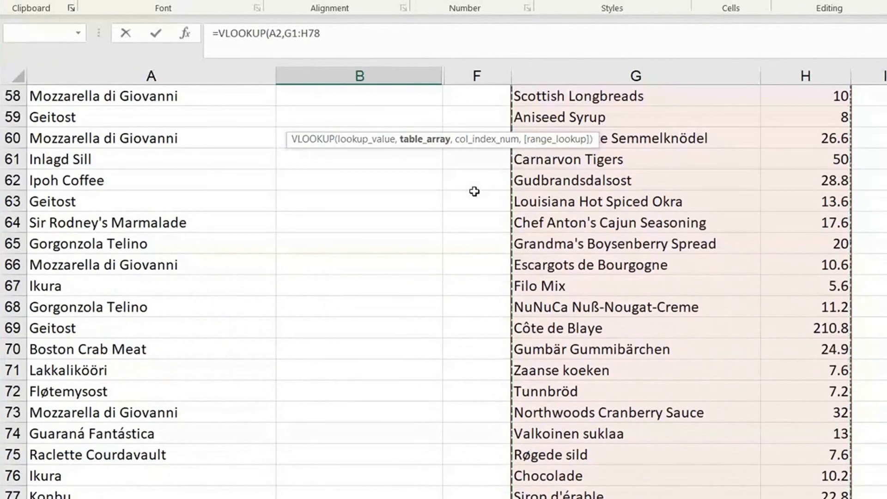
scroll(475, 192, "up", 18)
scroll(475, 191, "up", 1)
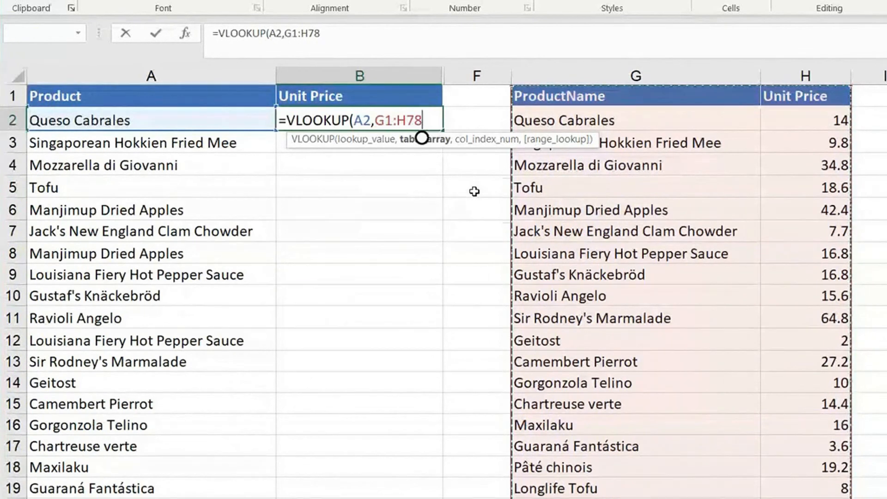
type(",")
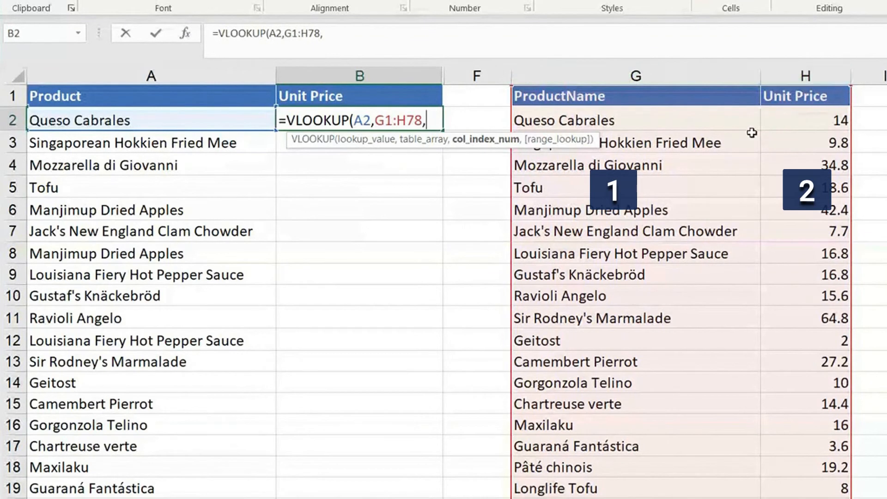
Try replacing the table array with G1:L7, which extends across the Revenue and Remarks columns.
key("BackSpace")
key("BackSpace")
key("BackSpace")
key("BackSpace")
key("BackSpace")
key("BackSpace")
key("BackSpace")
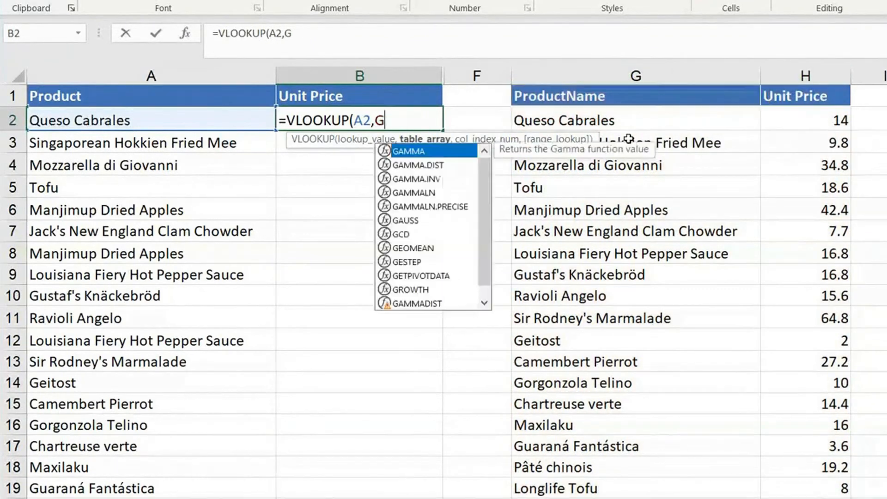
left_click_drag(630, 96, 627, 231)
scroll(626, 231, "left", 1)
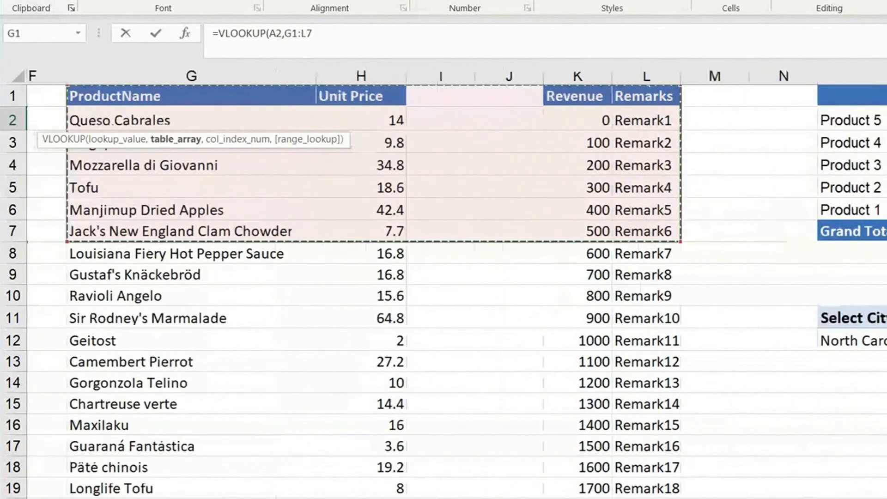
scroll(410, 137, "left", 2)
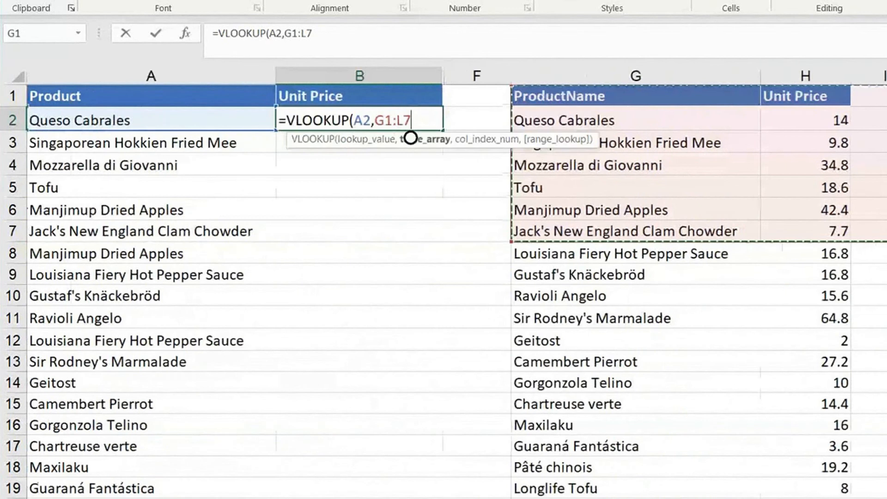
scroll(410, 138, "right", 1)
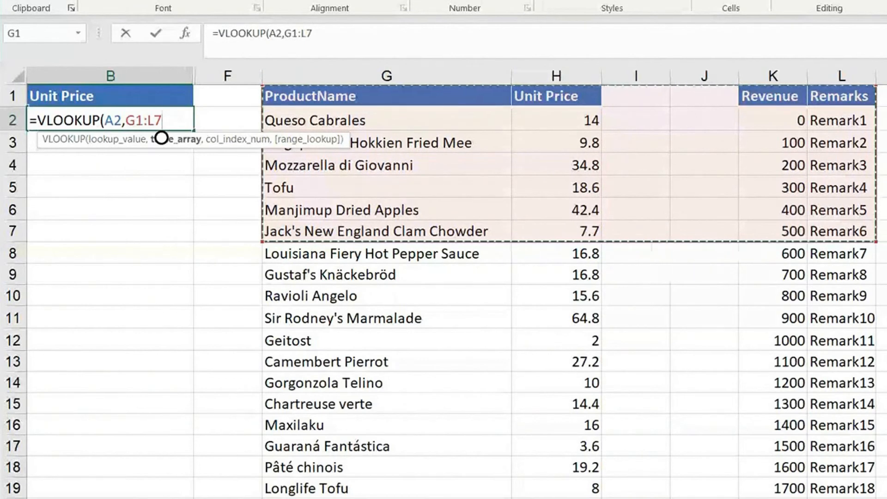
scroll(748, 248, "left", 2)
Set the VLOOKUP table array back to G1:H78, covering only product names and unit prices.
left_click_drag(711, 97, 809, 255)
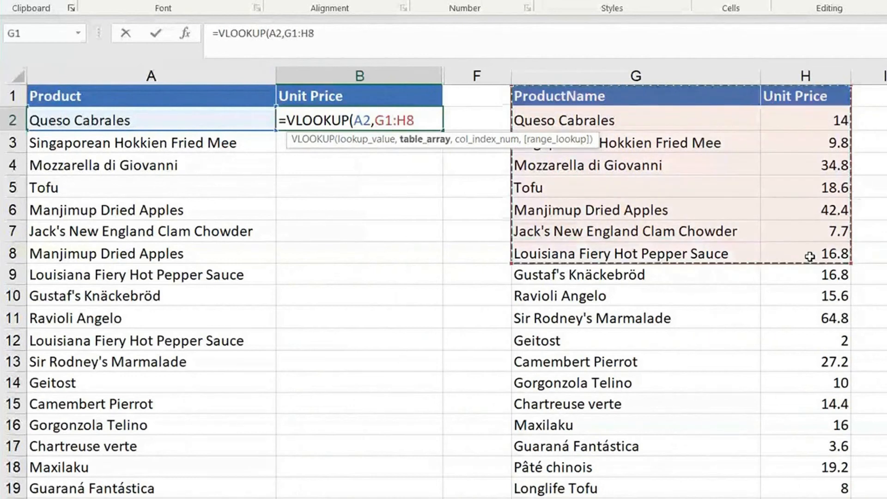
key("ctrl+shift+Down")
scroll(810, 257, "up", 19)
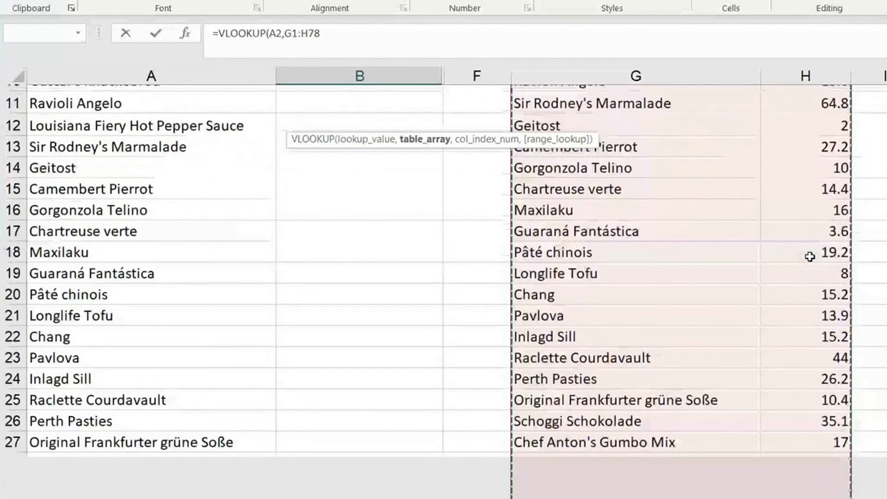
type(",")
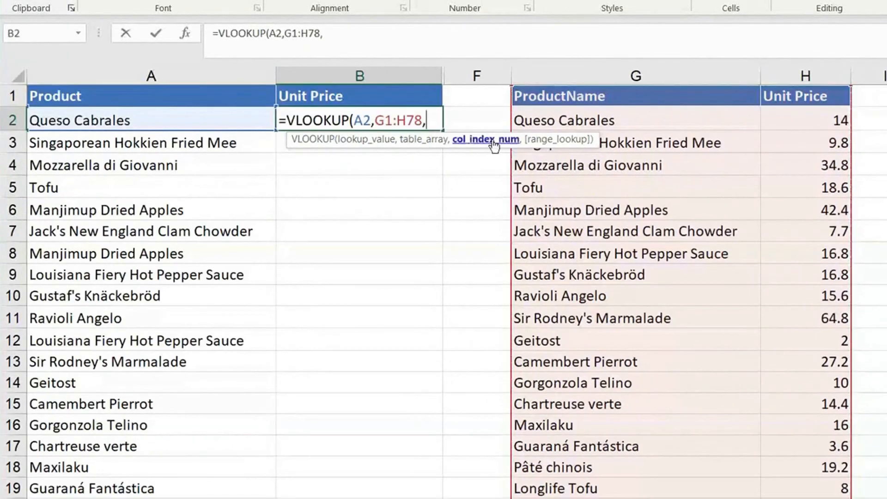
type("2")
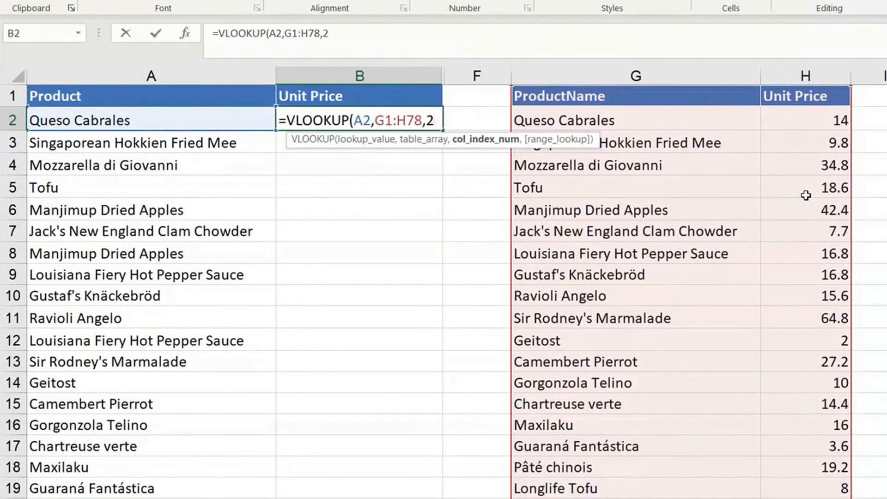
type(",")
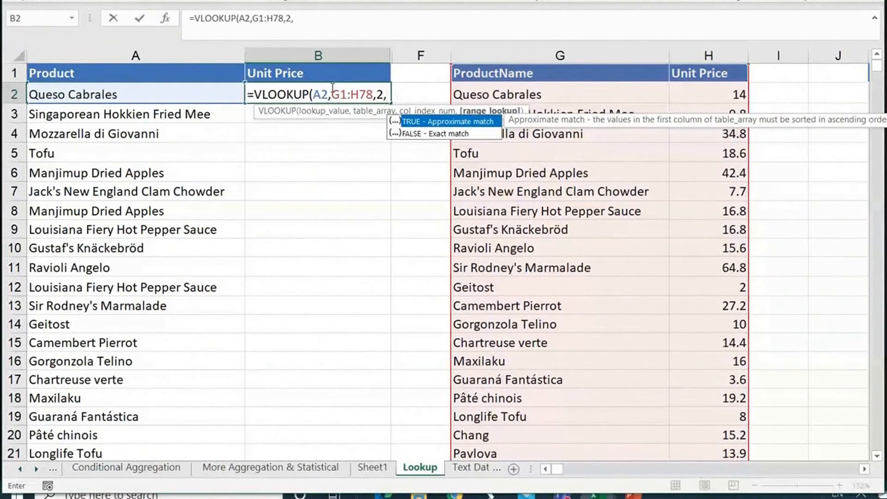
Complete the VLOOKUP formula in B2 with column index 2 and range lookup 0 for an exact match.
type("0")
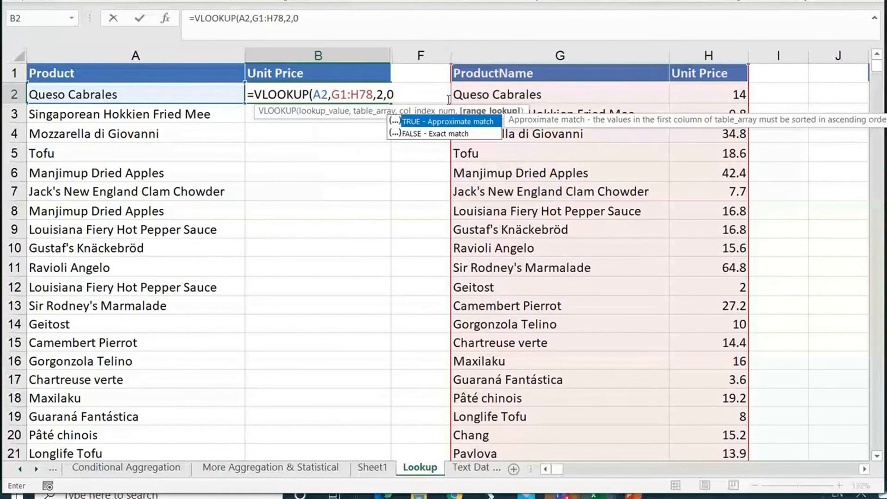
type(")")
key("Return")
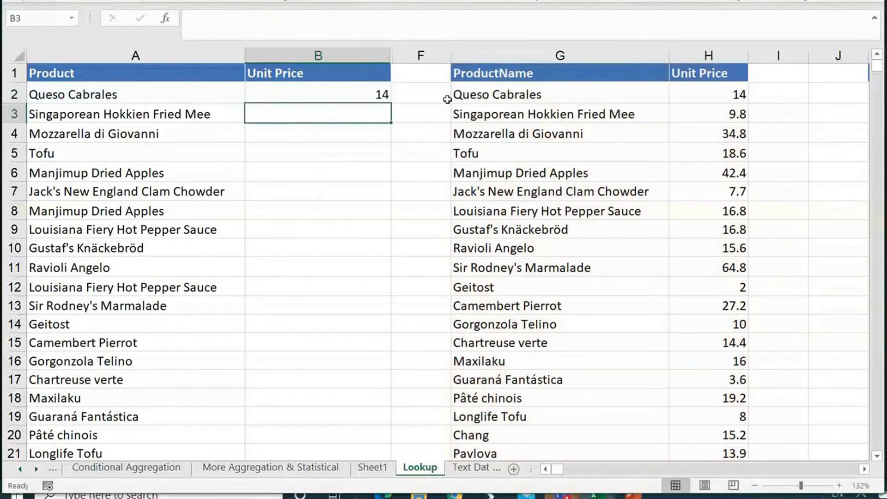
Test the formula in B2 by setting the unit price of Queso Cabrales in H2 to 24.
left_click(344, 91)
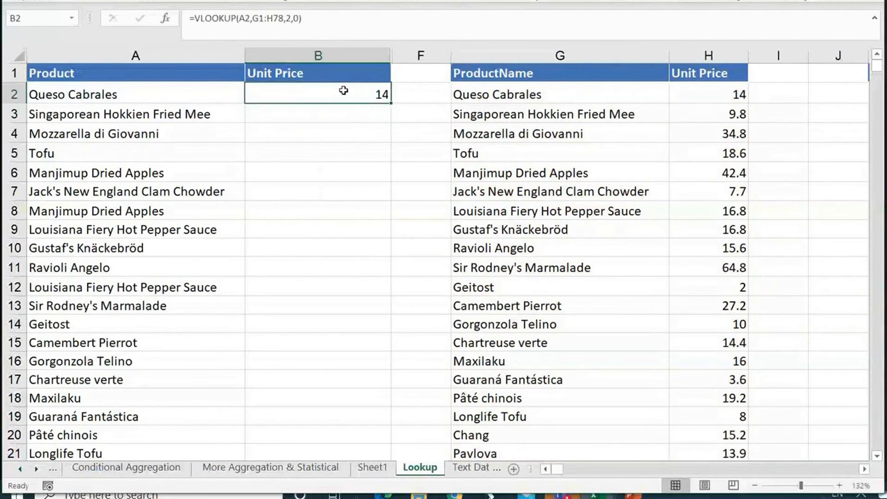
left_click(730, 95)
type("24")
key("Return")
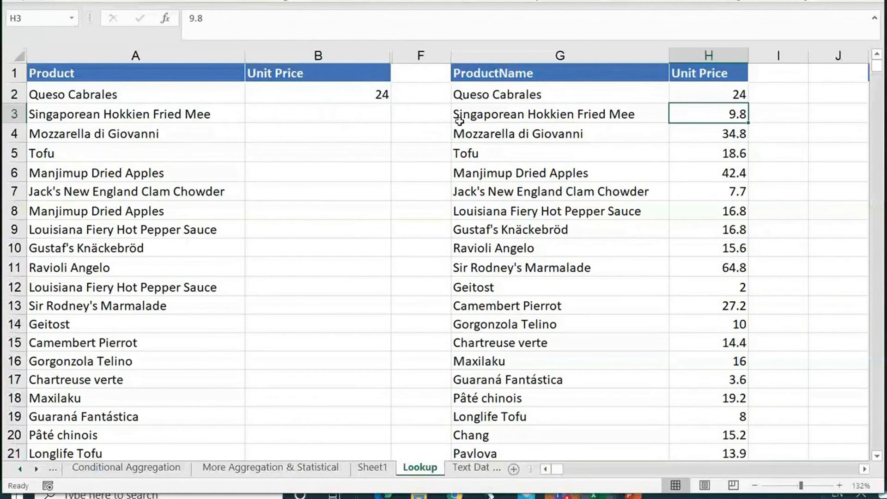
Undo the last price change in H2 and restart the VLOOKUP formula in B2 with A2 as the lookup value.
key("ctrl+z")
left_click(377, 94)
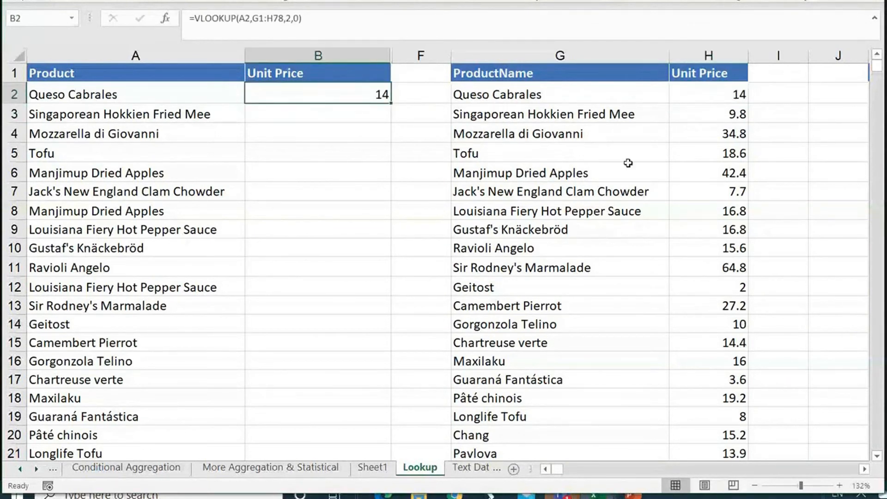
type("=VLOOKUP(")
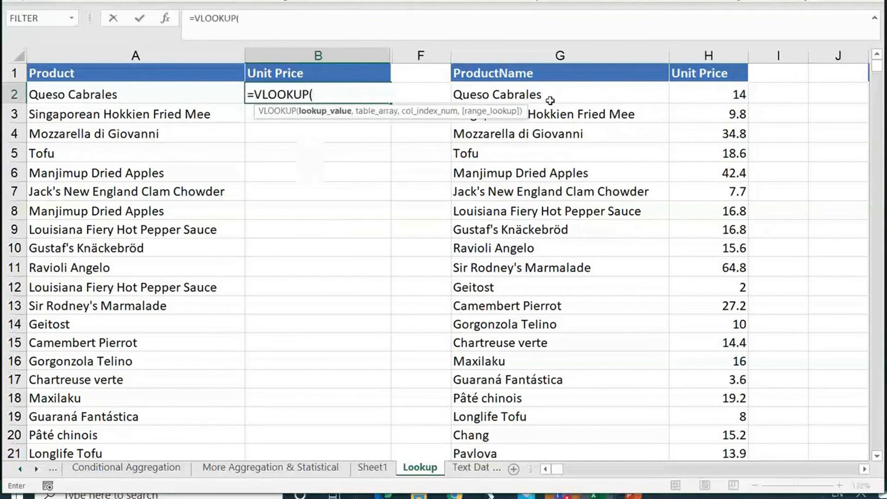
left_click(121, 93)
type(",")
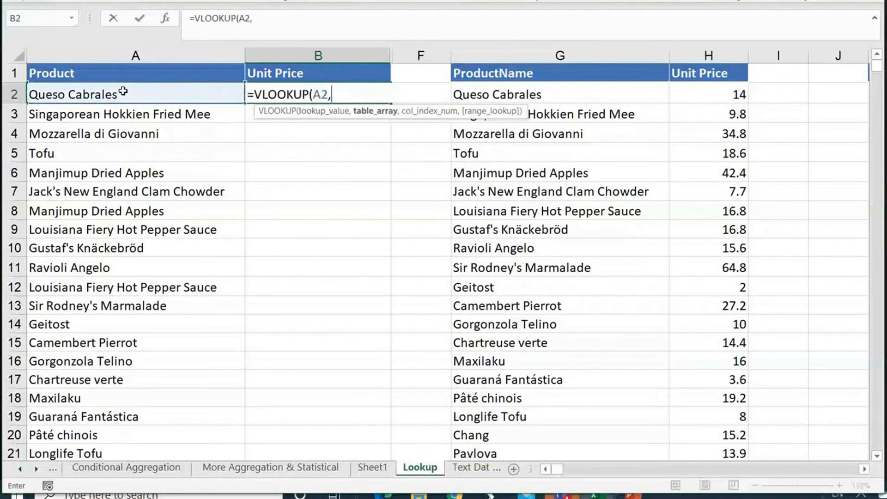
Complete the B2 formula with table array G1:H78, column index 2 and range lookup 0 for an exact match.
left_click(515, 72)
key("ctrl+shift+Right")
key("ctrl+shift+Down")
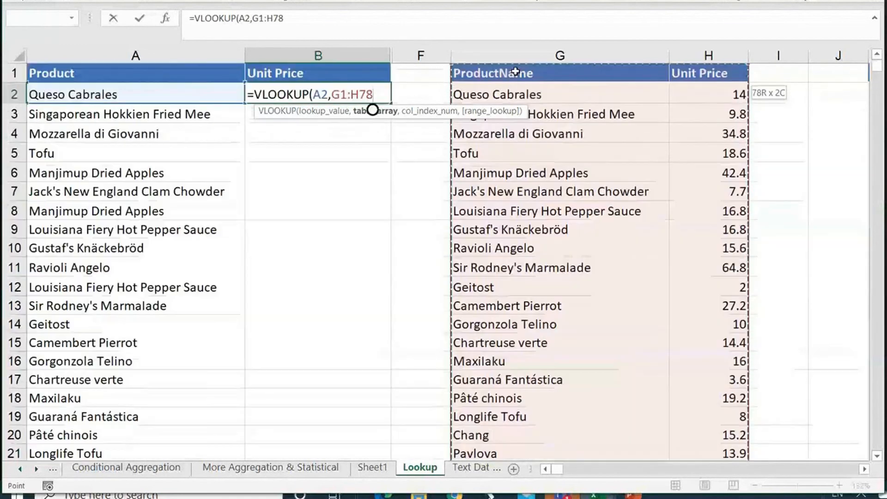
type(",2,0")
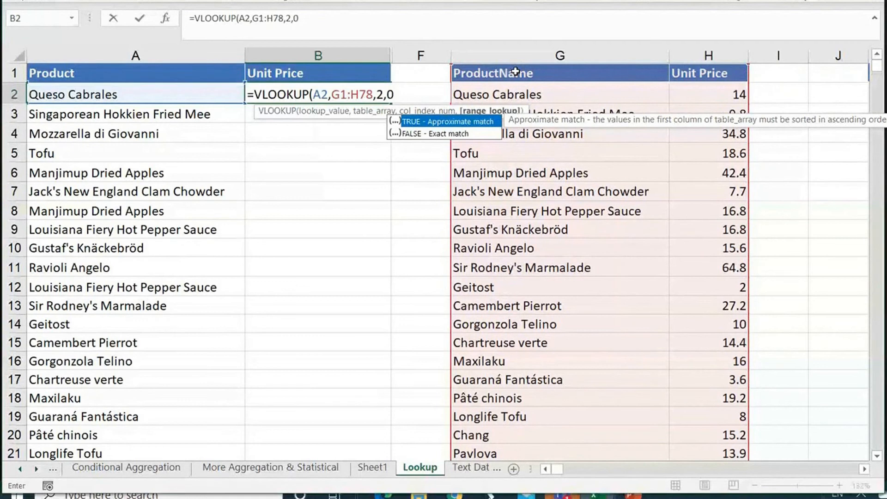
type(")")
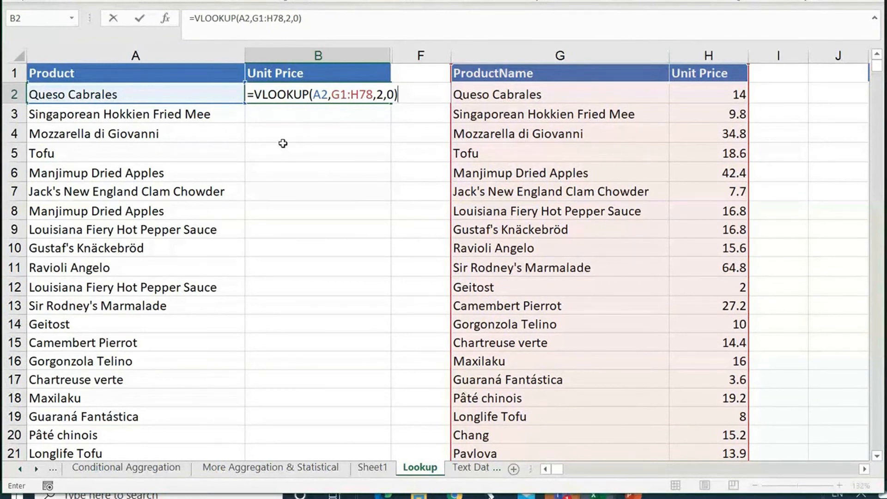
key("ctrl+Return")
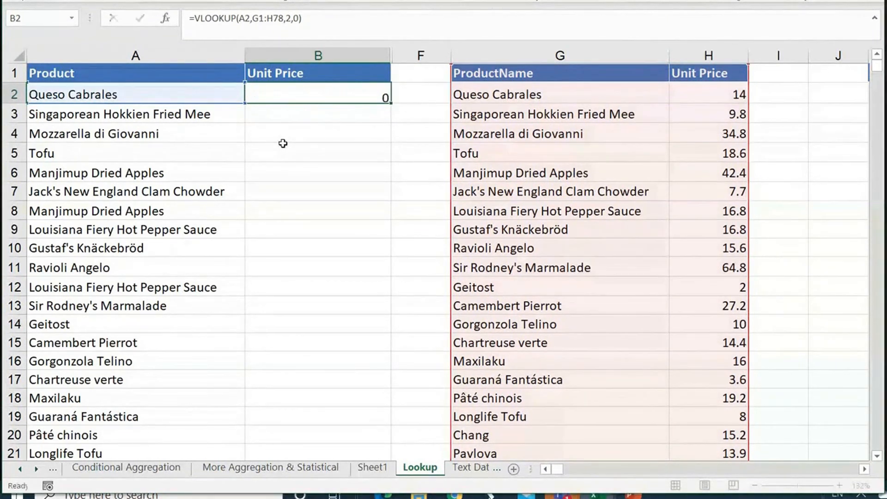
key("Return")
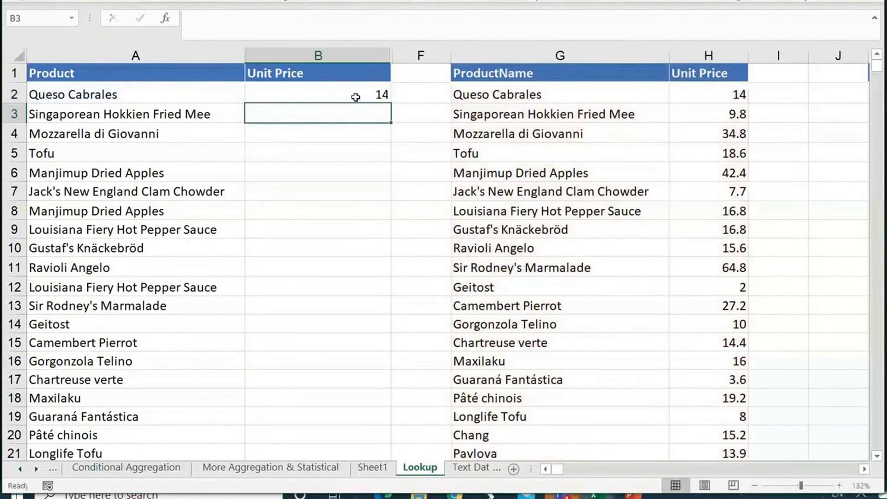
Fill the VLOOKUP formula from B2 down the Unit Price column with its relative table array.
left_click(355, 97)
double_click(391, 102)
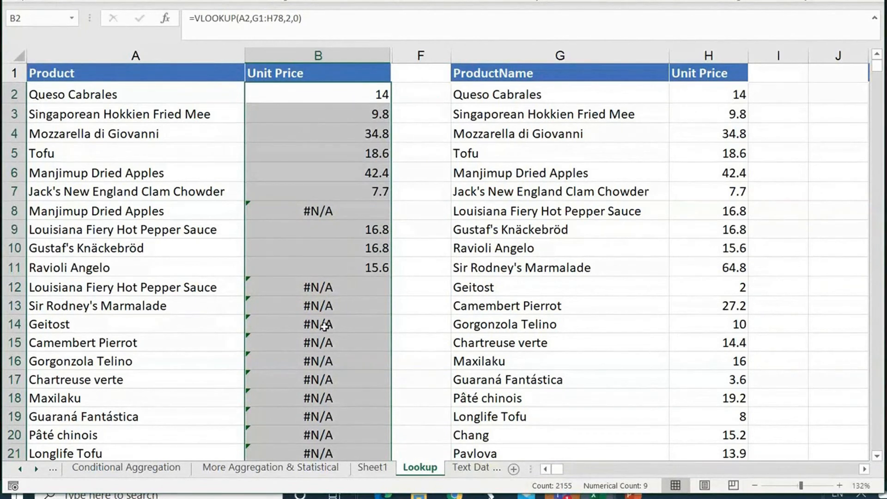
scroll(325, 325, "down", 3)
scroll(359, 258, "up", 3)
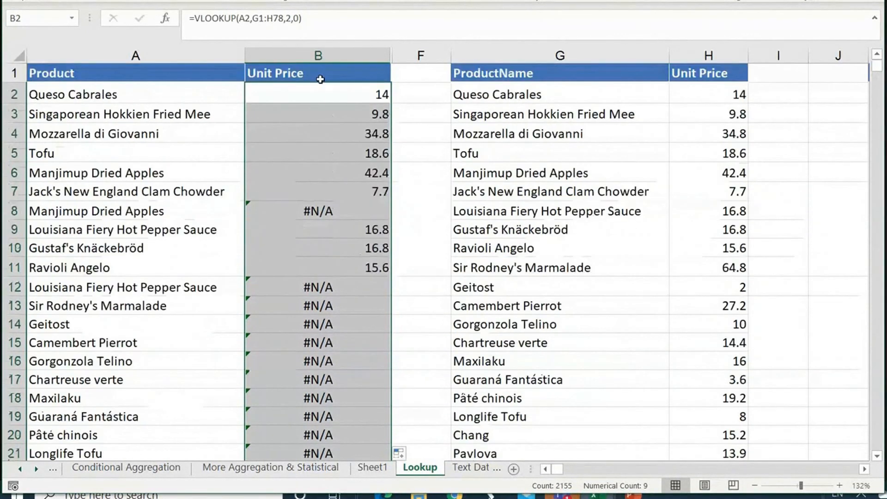
Compare the table array references in the B2 and B3 formulas.
double_click(351, 95)
left_click(351, 94)
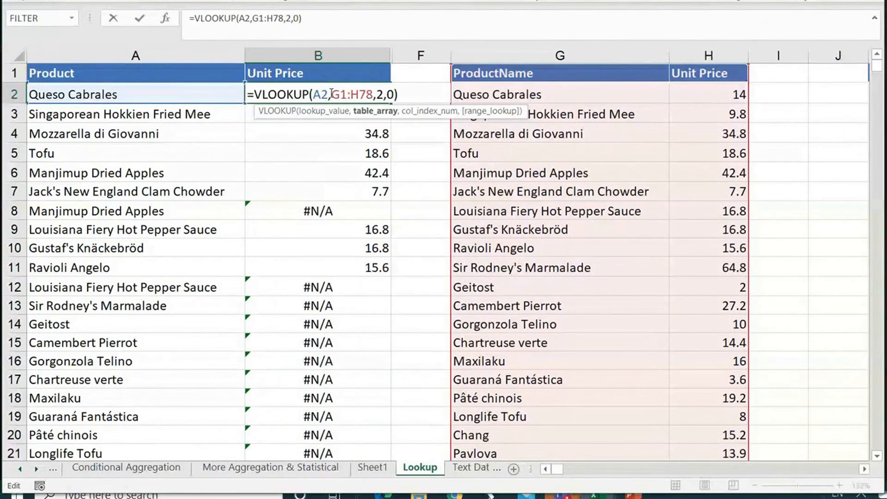
left_click_drag(331, 94, 373, 94)
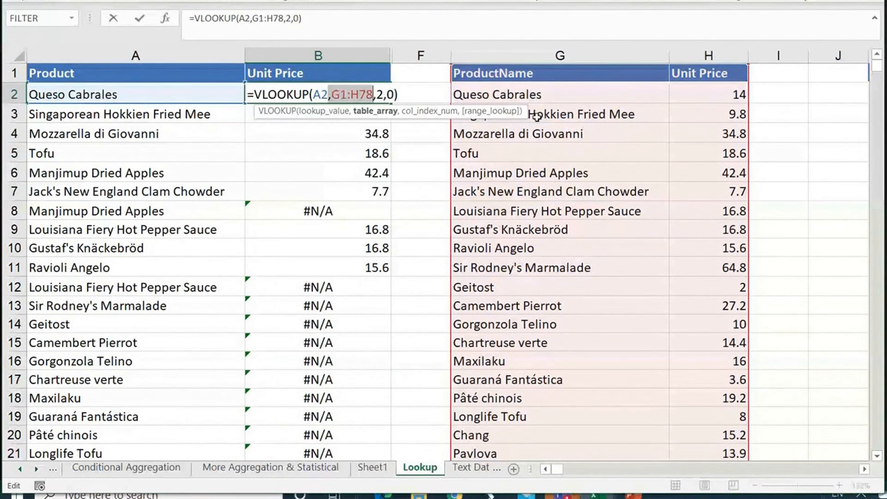
key("ctrl+Return")
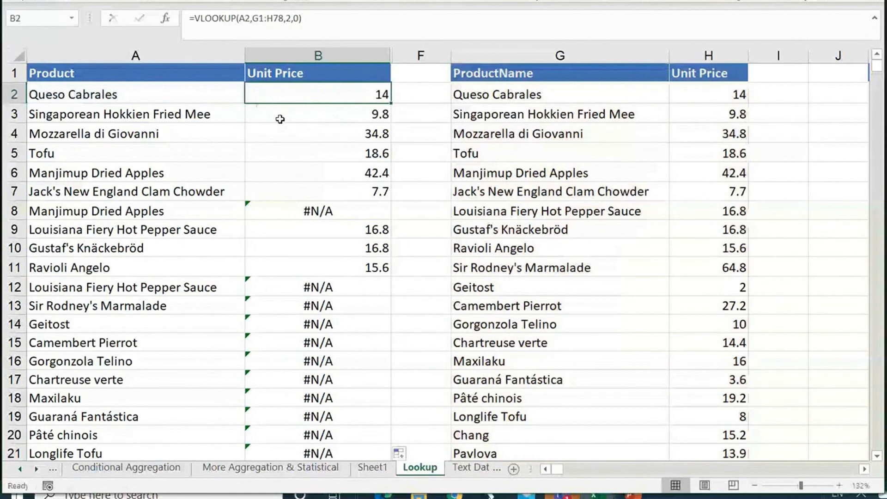
double_click(280, 119)
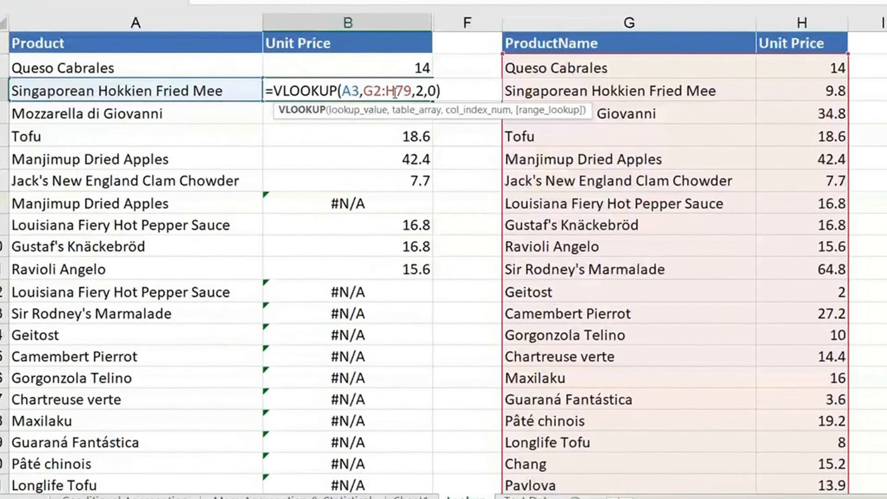
double_click(358, 94)
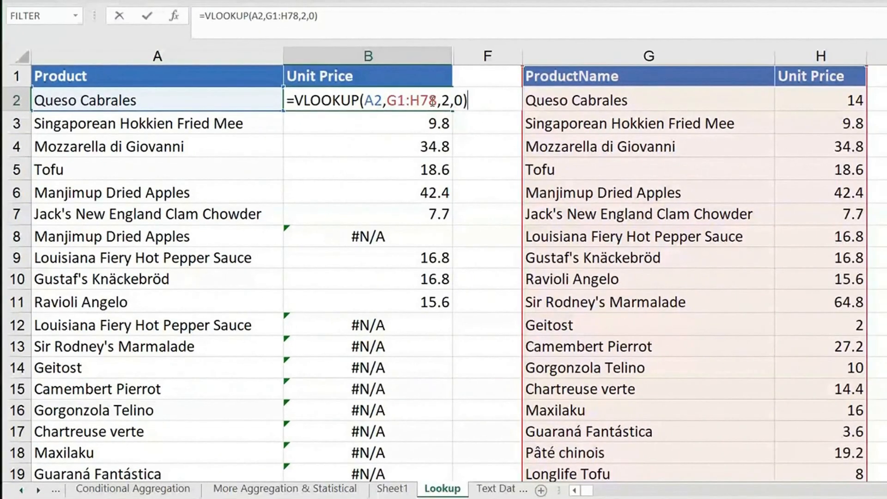
key("Return")
key("F2")
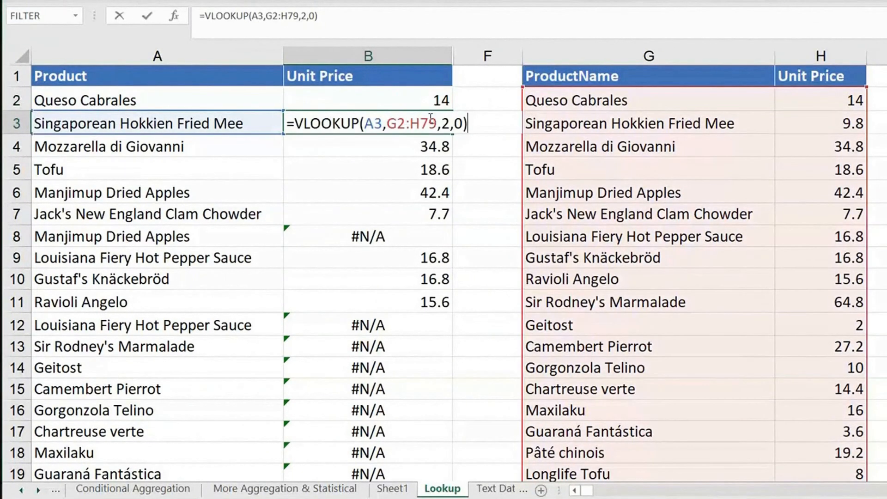
key("Return")
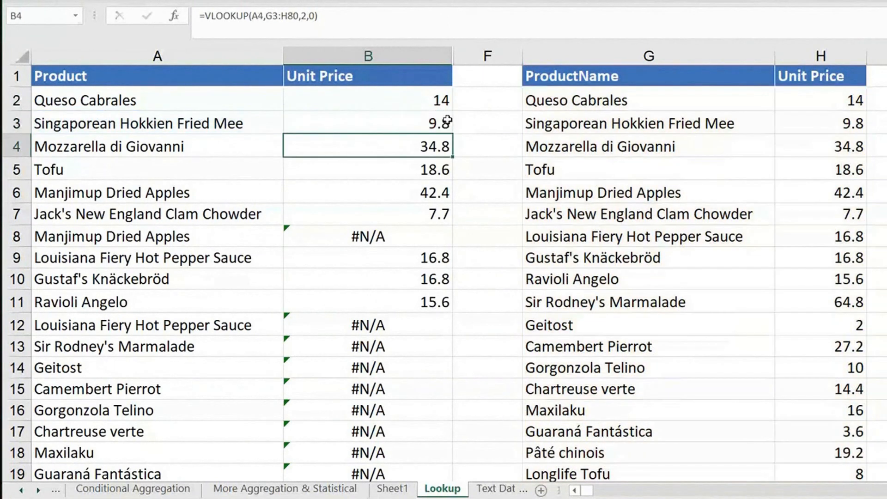
Examine how the table array reference shifts in the B4 and B5 formulas.
key("F2")
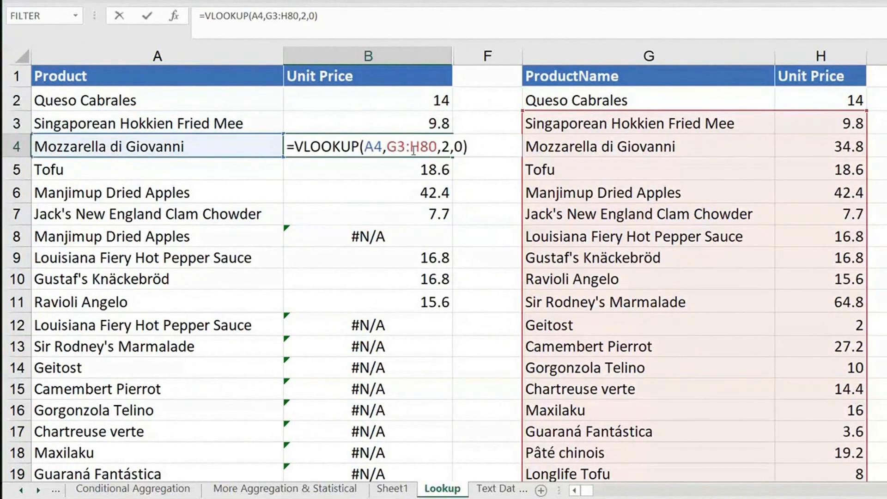
key("Return")
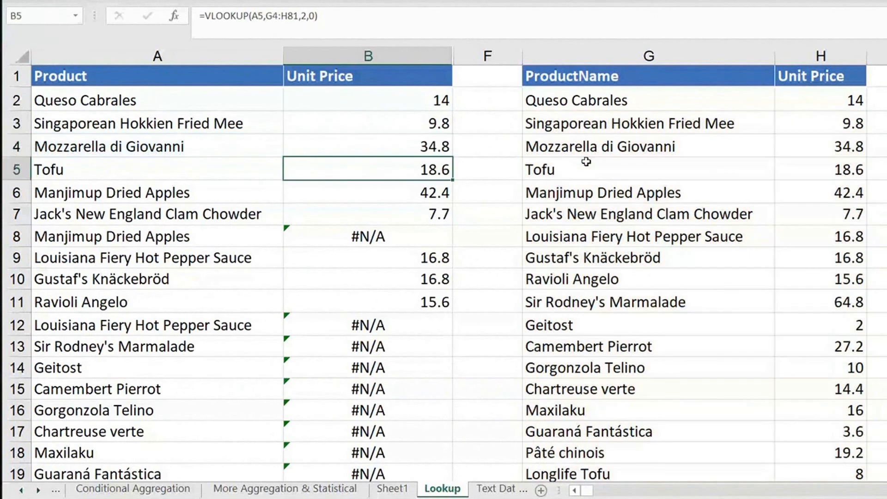
key("F2")
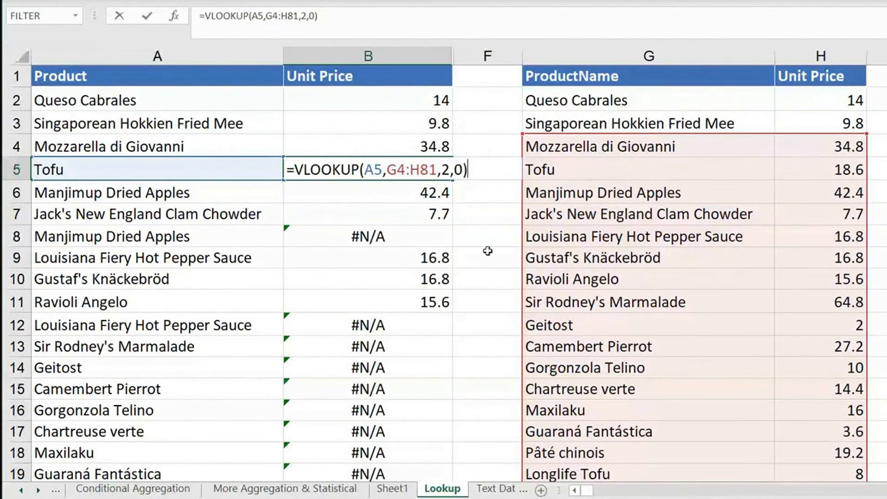
left_click_drag(389, 170, 437, 172)
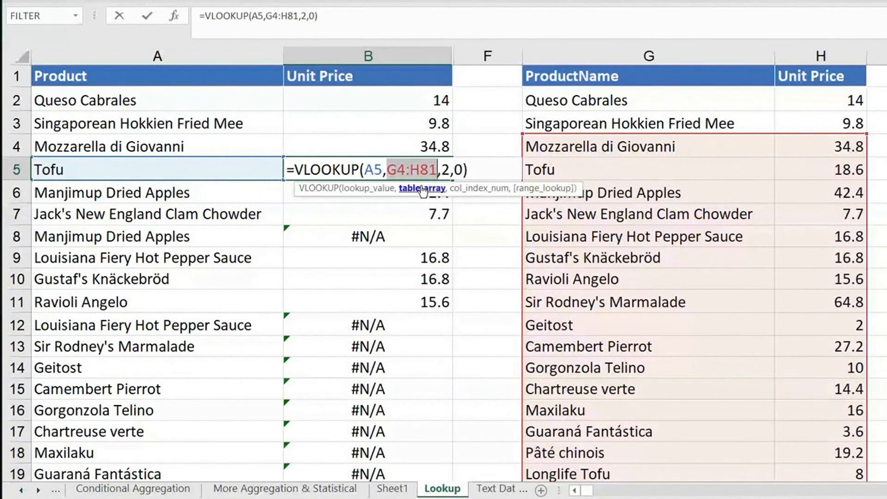
key("Return")
key("Return")
key("Return")
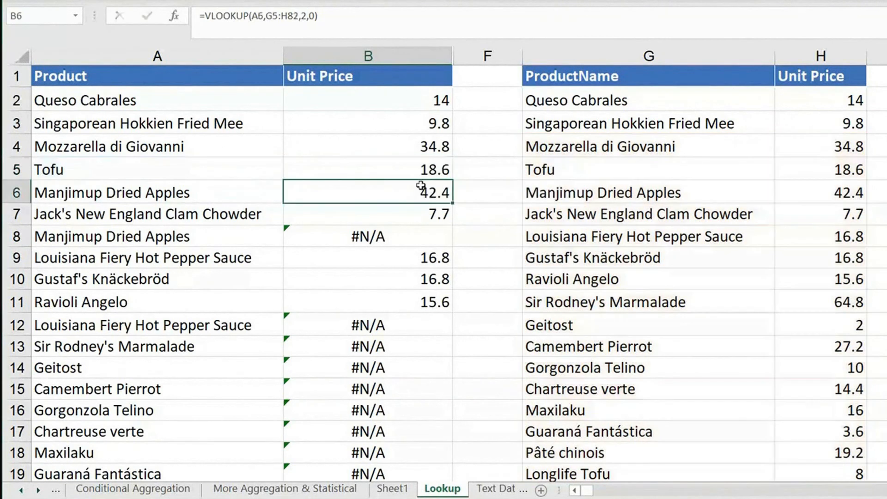
Inspect the lookup ranges of the failing formulas in B8 and B43 against the product list.
key("F2")
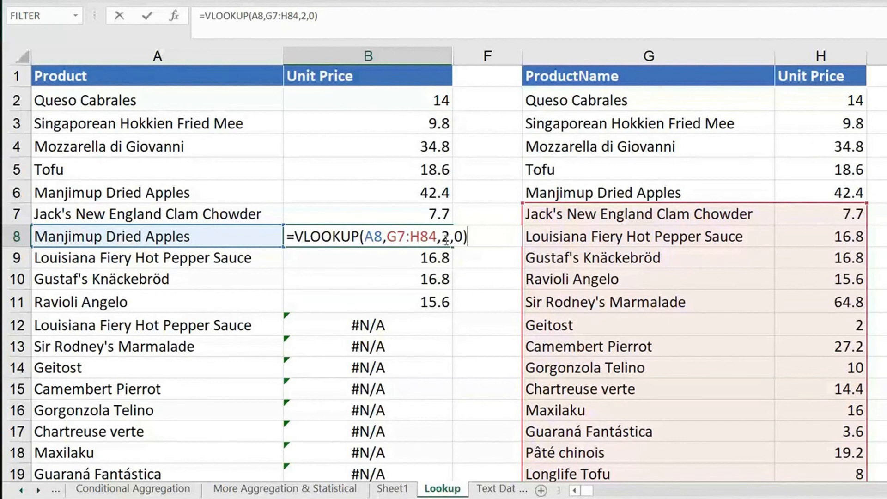
key("ctrl+Return")
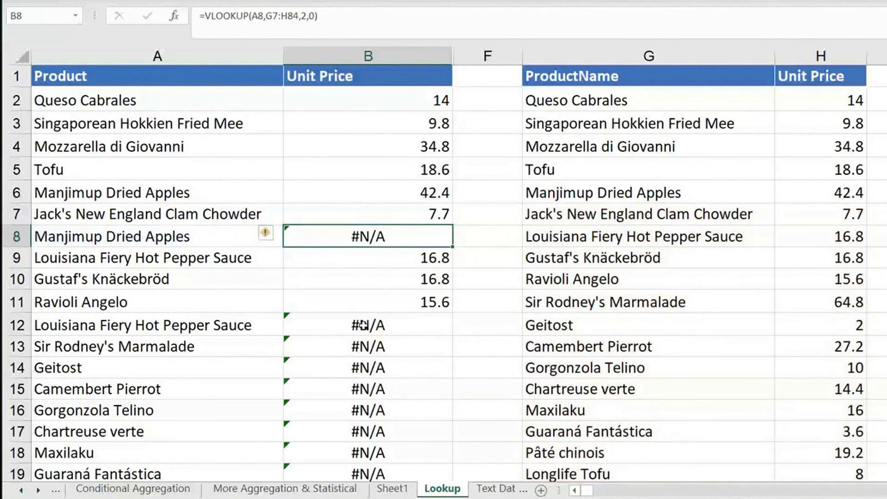
scroll(363, 326, "down", 6)
scroll(363, 331, "down", 5)
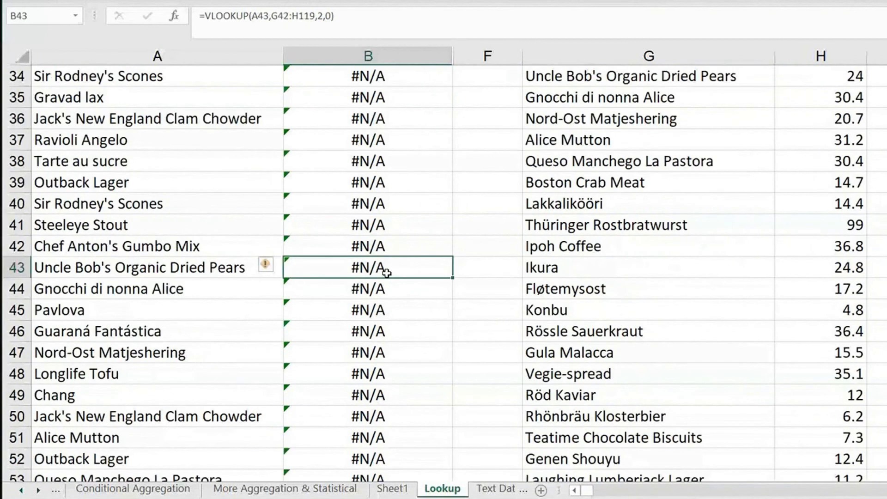
double_click(384, 268)
left_click(384, 268)
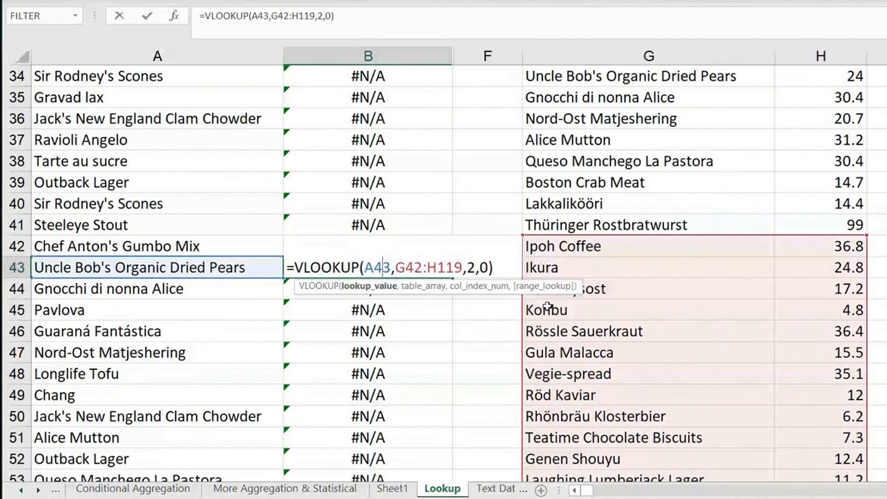
scroll(619, 214, "up", 11)
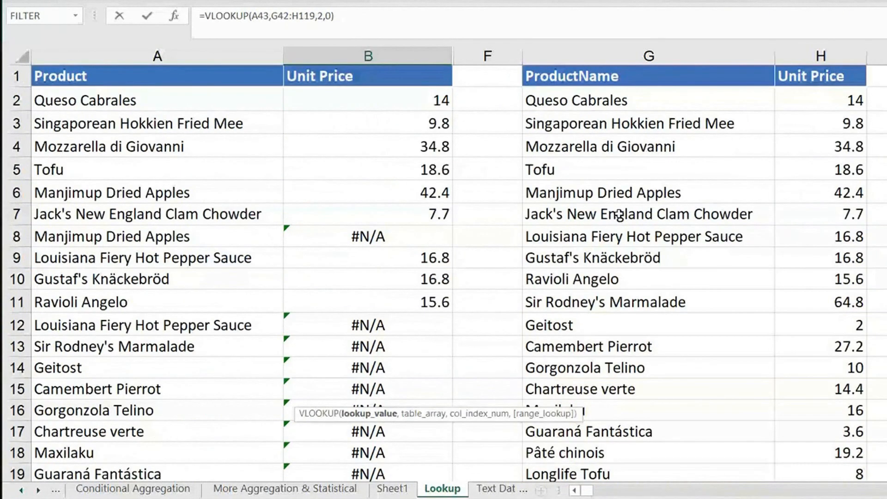
key("Escape")
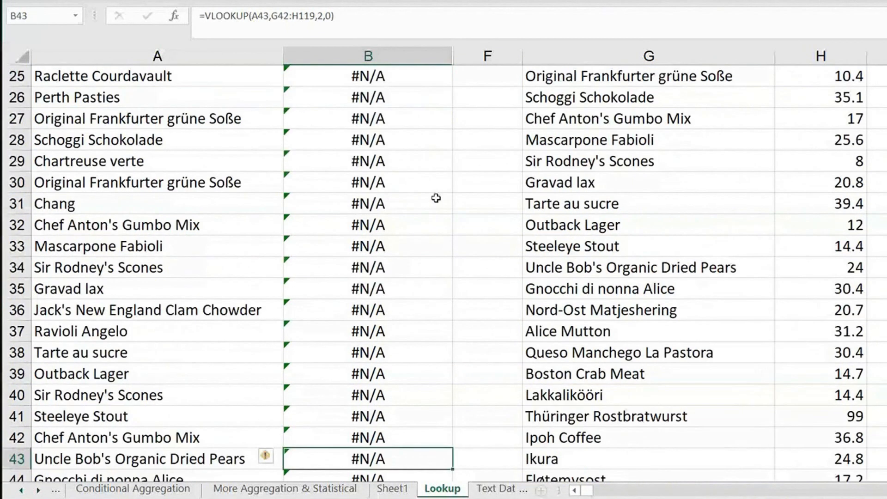
Make the table array in the B2 VLOOKUP formula absolute as $G$1:$H$78.
key("ctrl+Up")
double_click(432, 100)
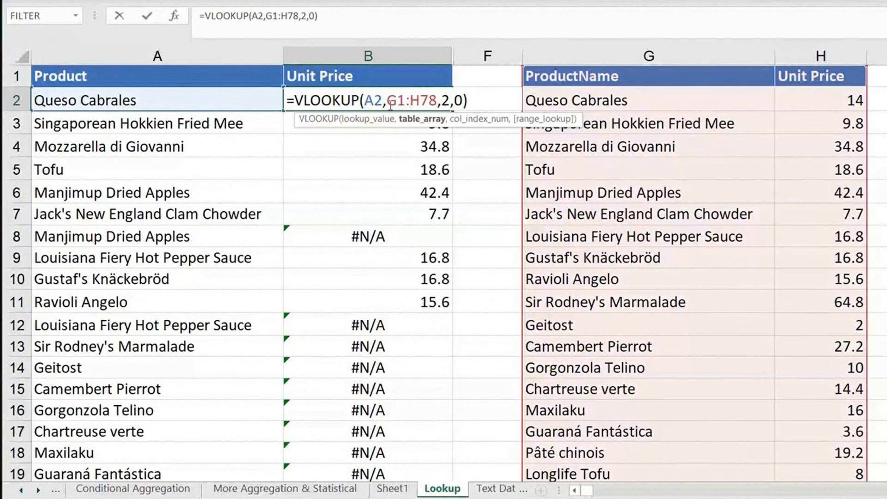
left_click_drag(388, 102, 438, 101)
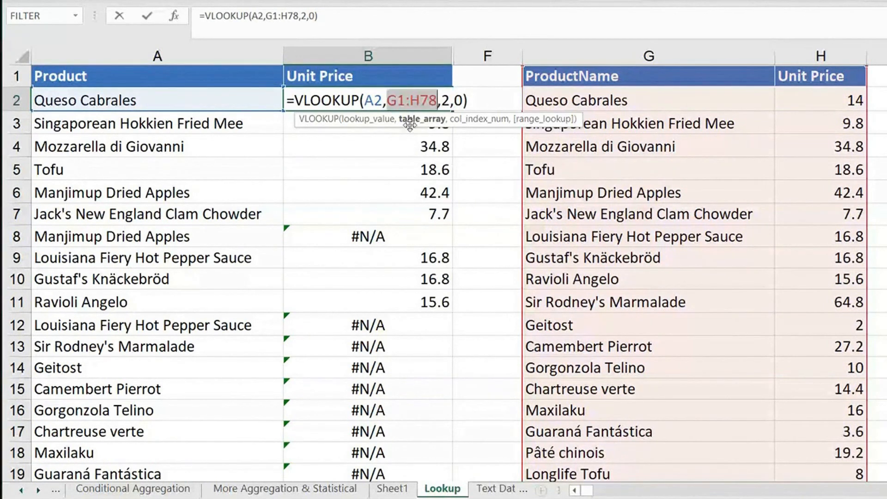
left_click_drag(386, 101, 438, 101)
key("F4")
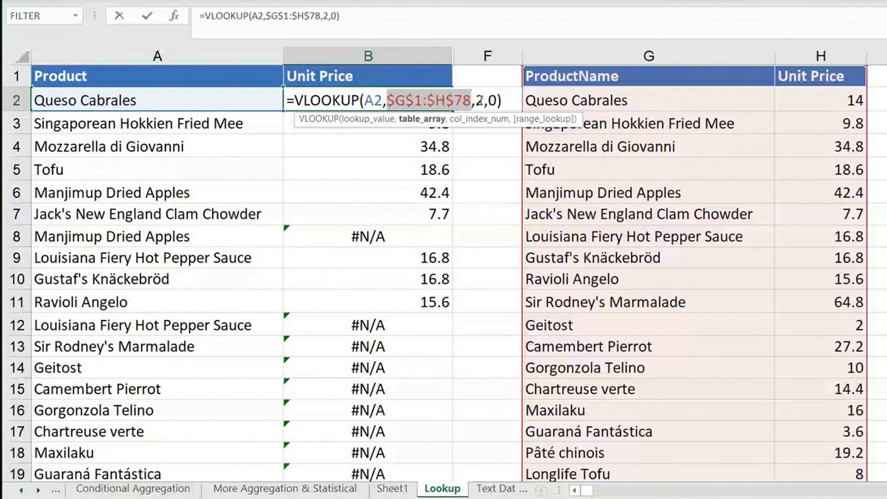
key("Return")
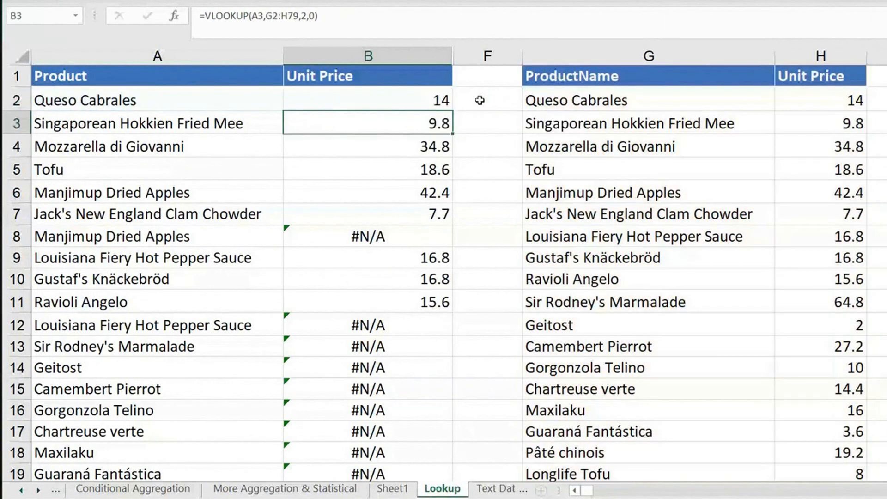
Fill the B2 formula with the absolute table array down the Unit Price column and check the formula in B8.
left_click(429, 101)
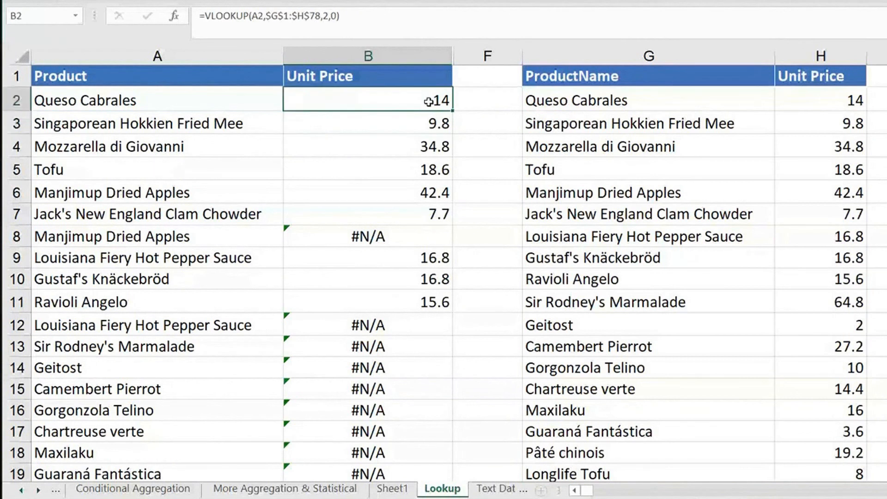
double_click(452, 110)
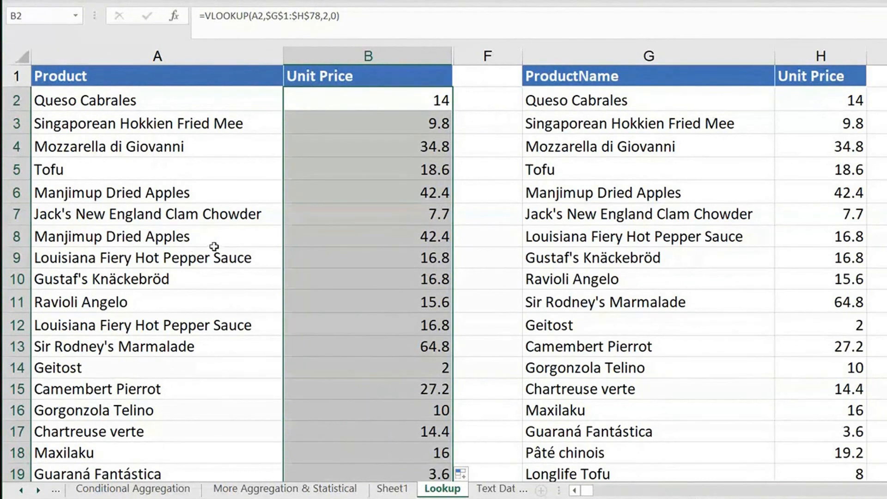
left_click(430, 237)
key("F2")
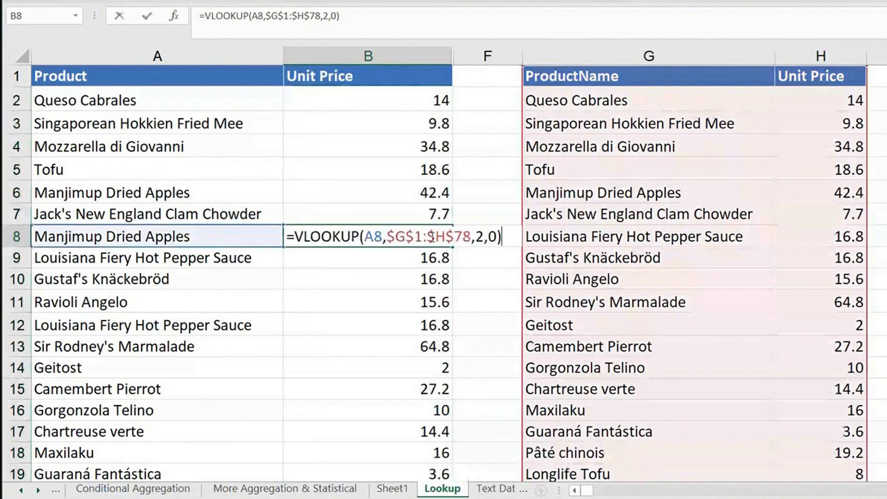
Clear all the VLOOKUP formulas from the Unit Price column, from B2 down to its last filled row.
left_click(427, 236)
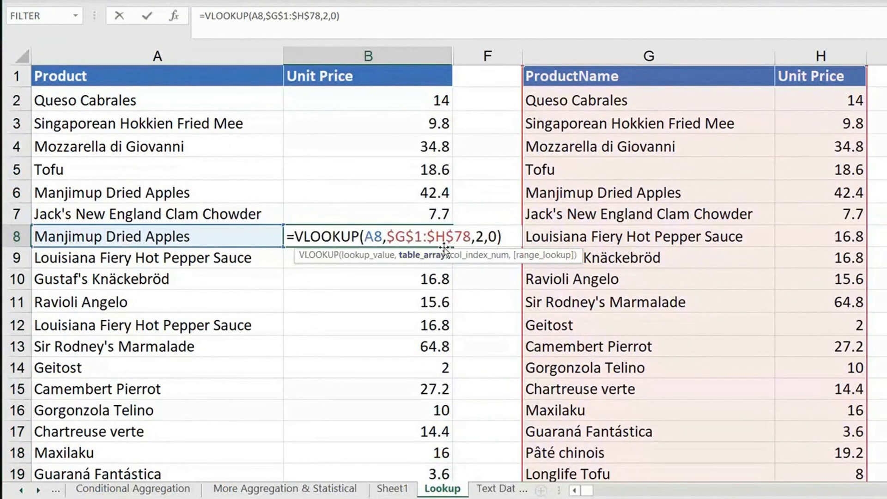
key("Escape")
left_click(383, 107)
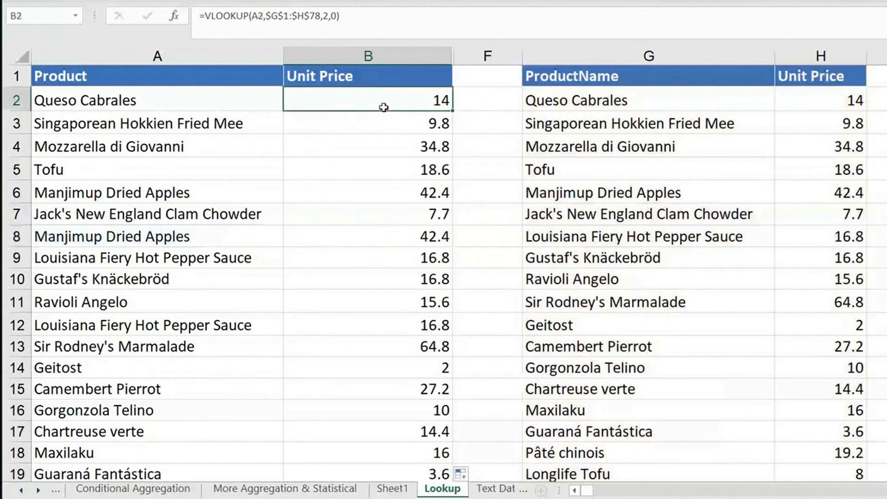
key("ctrl+shift+Down")
key("Delete")
key("ctrl+BackSpace")
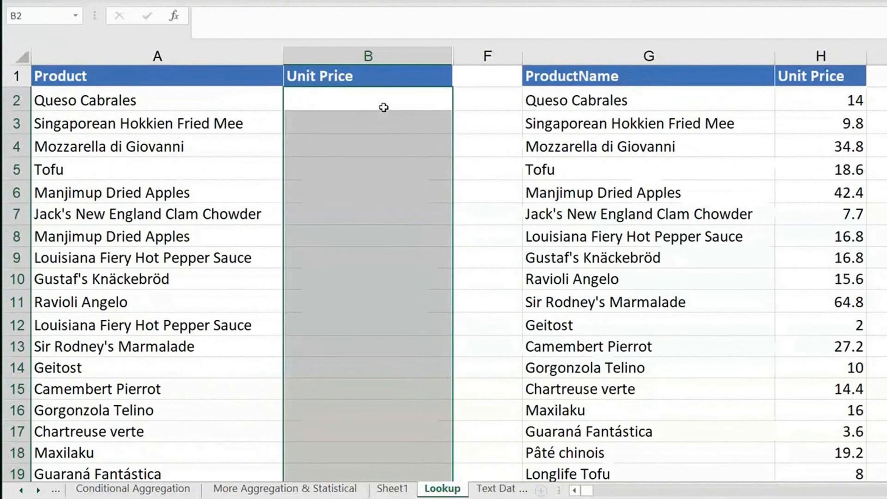
Start a VLOOKUP formula in B2 with the product name in A2 as the lookup value.
left_click(383, 107)
type("=v")
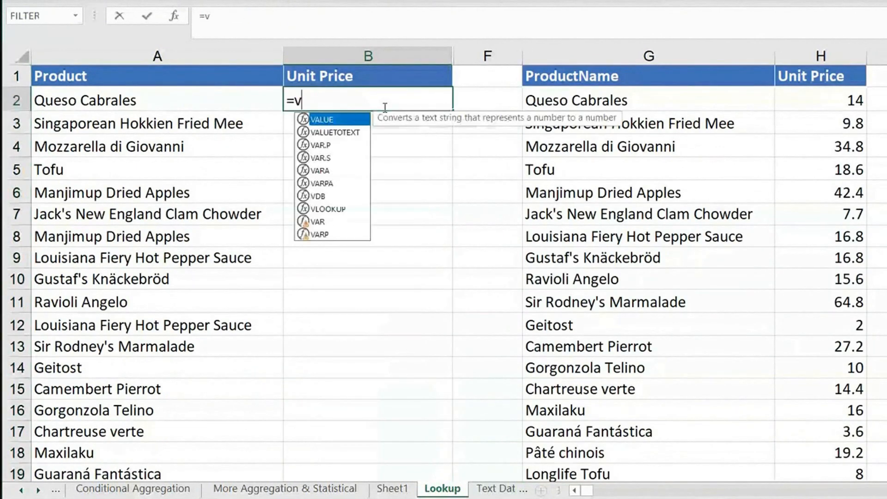
type("l")
key("Tab")
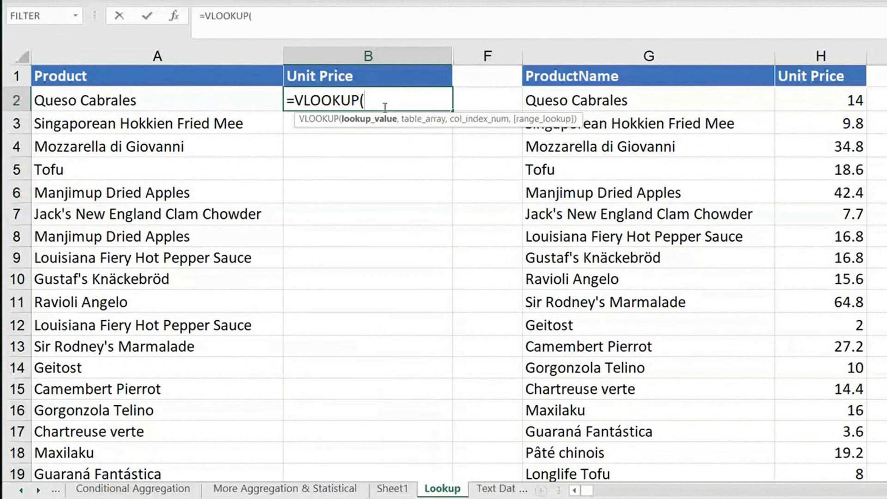
left_click(228, 99)
type(",")
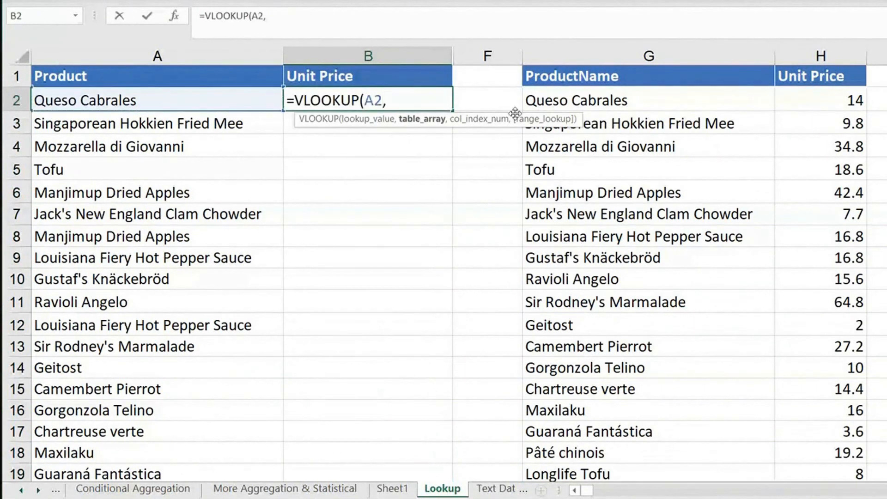
Give the B2 VLOOKUP the absolute table array $G$1:$H$78 and complete it with column index 2 and exact match 0.
left_click(579, 78)
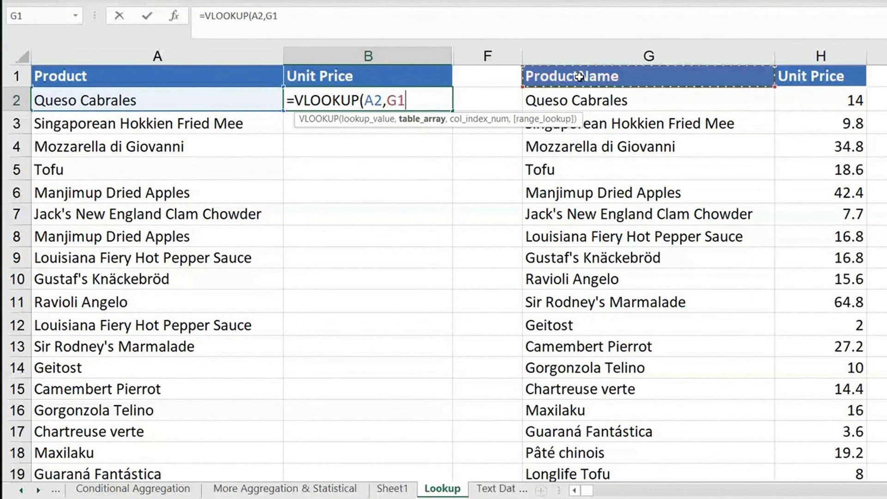
key("shift+Right")
key("ctrl+shift+Down")
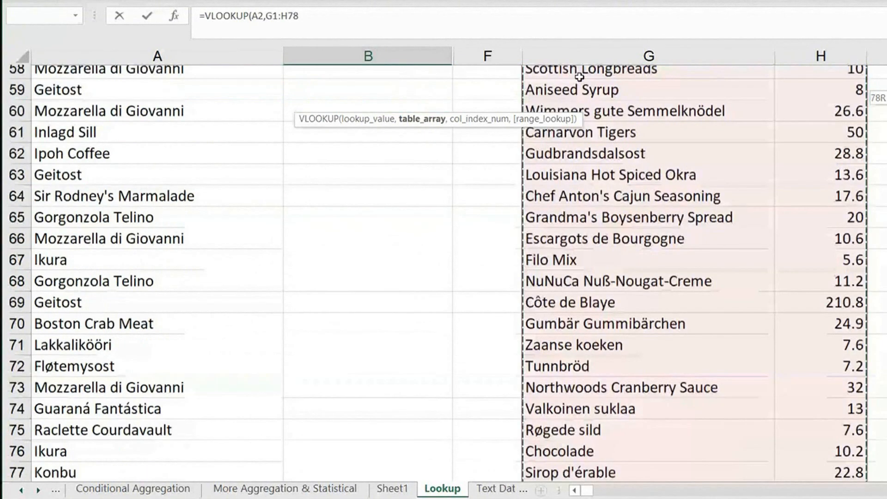
key("ctrl+BackSpace")
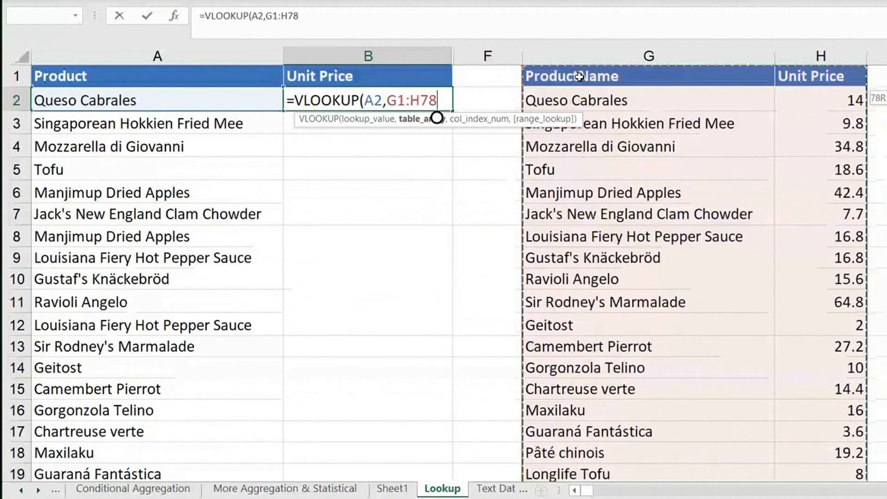
key("F4")
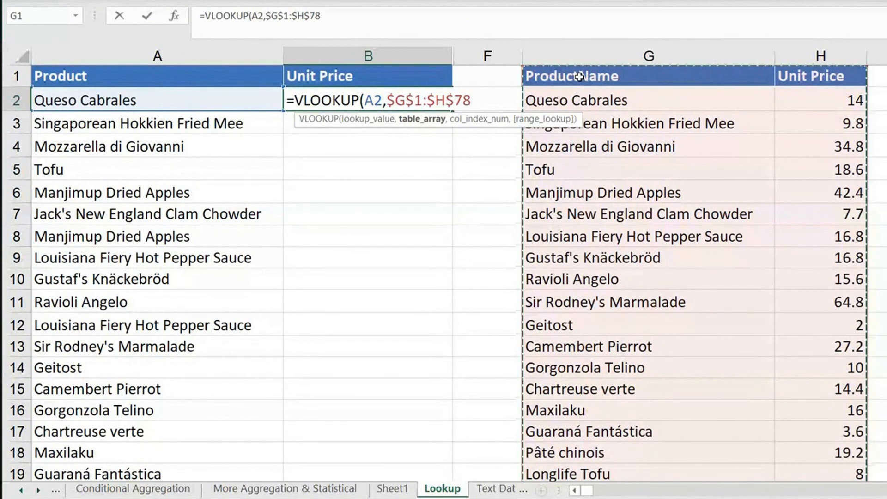
type(",2,")
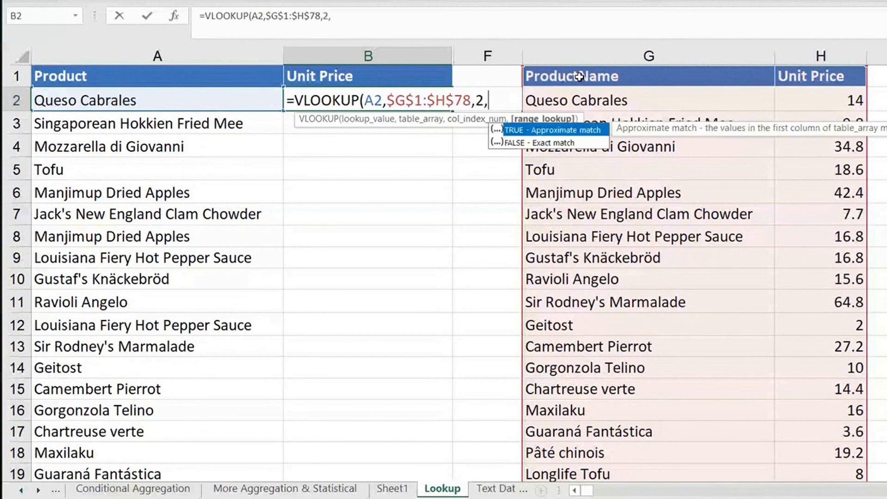
type("0)")
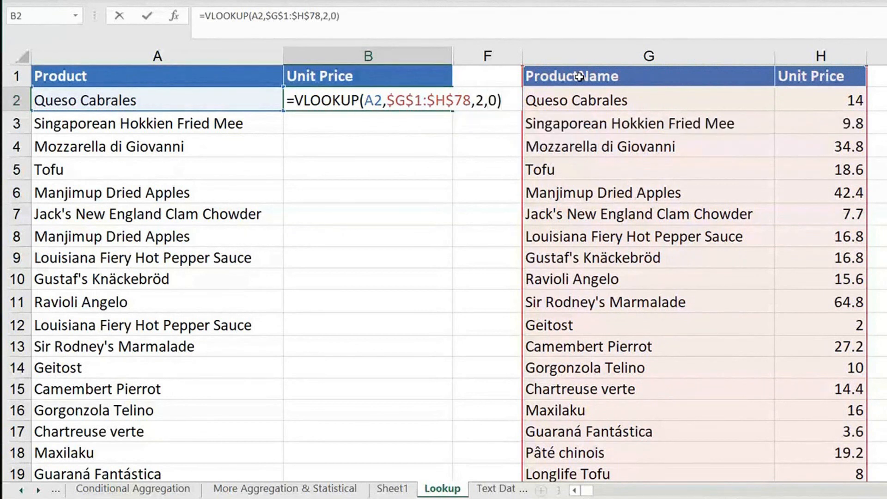
key("Return")
Fill the VLOOKUP formula in B2 down the whole Unit Price column.
left_click(443, 95)
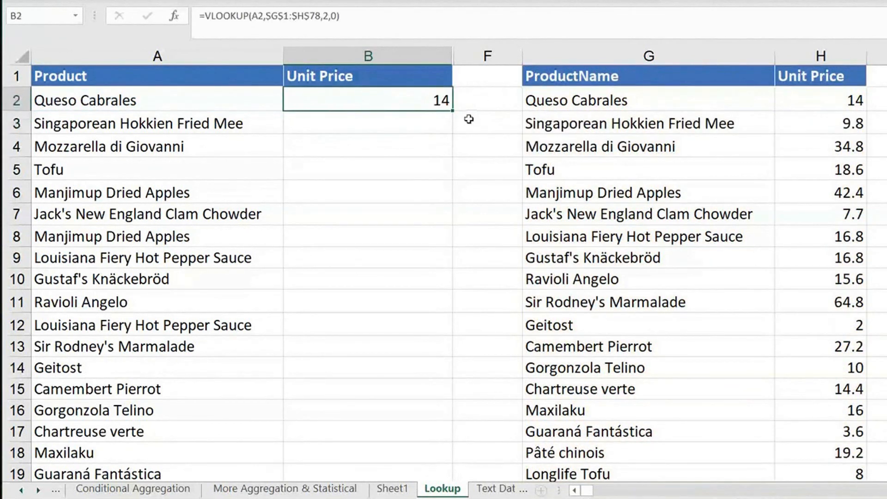
double_click(452, 110)
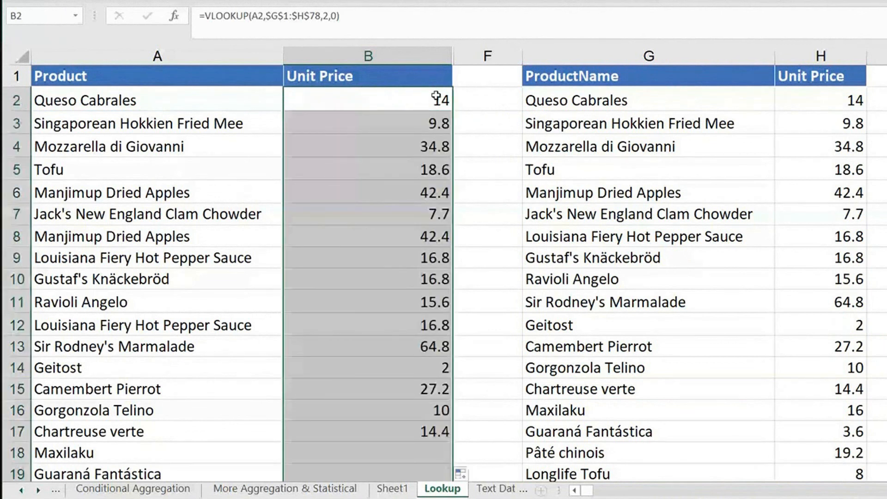
double_click(436, 98)
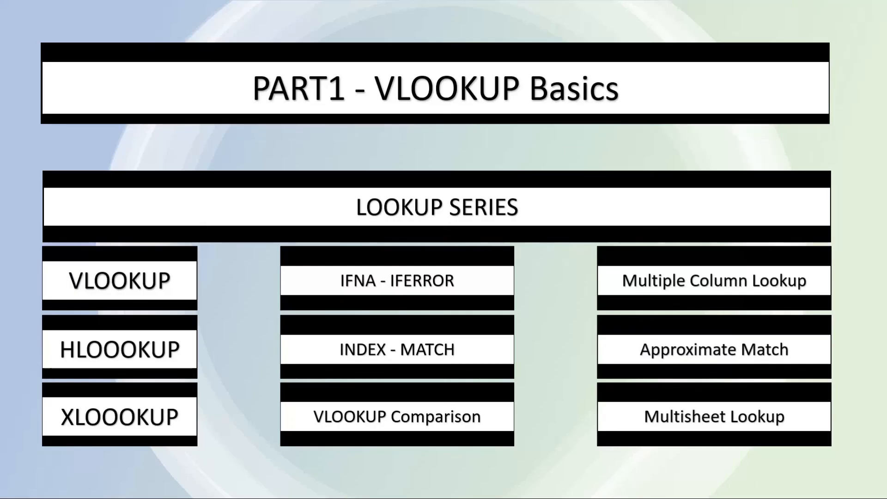